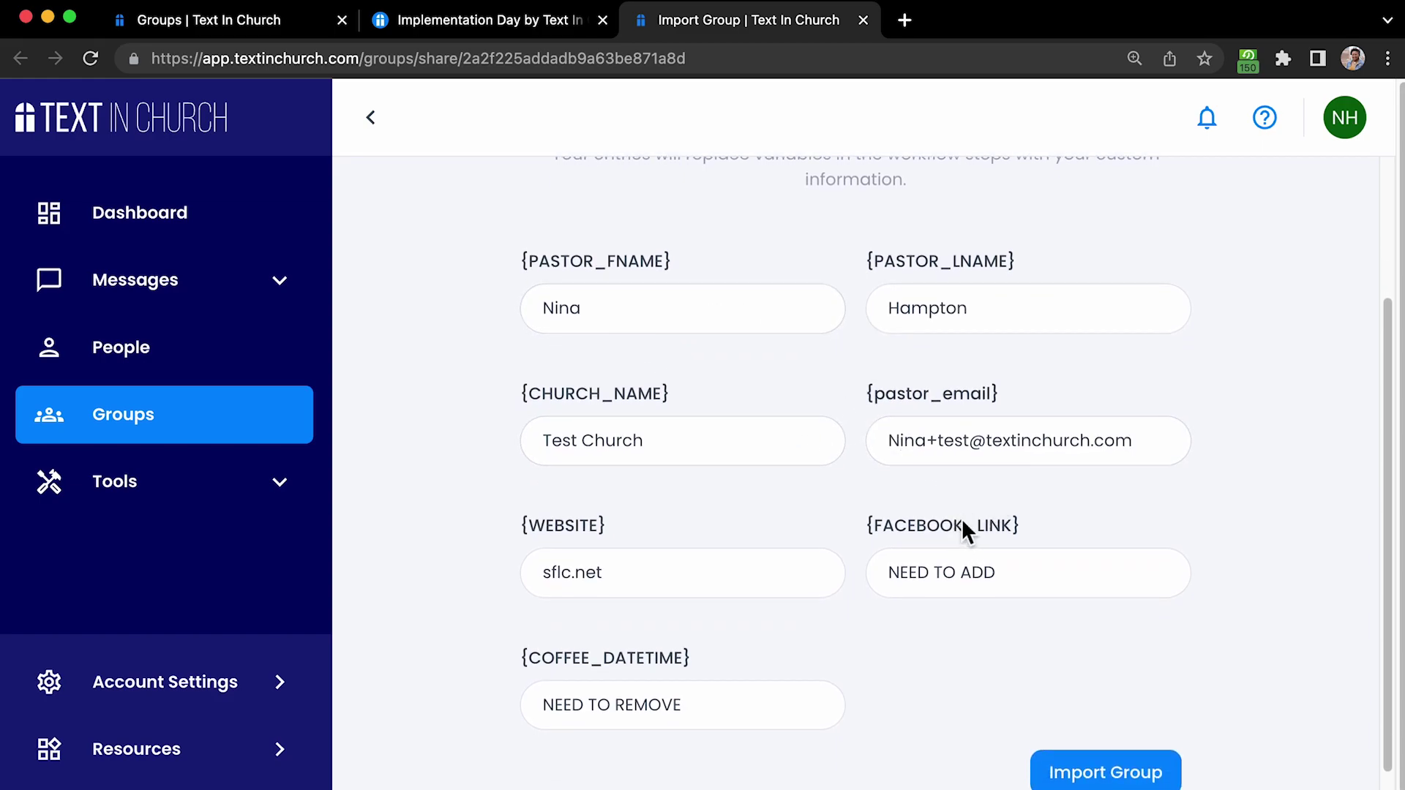
- Submit the shared group import with Test Church, sflc.net and placeholder variable values
scroll(961, 519, "down", 1)
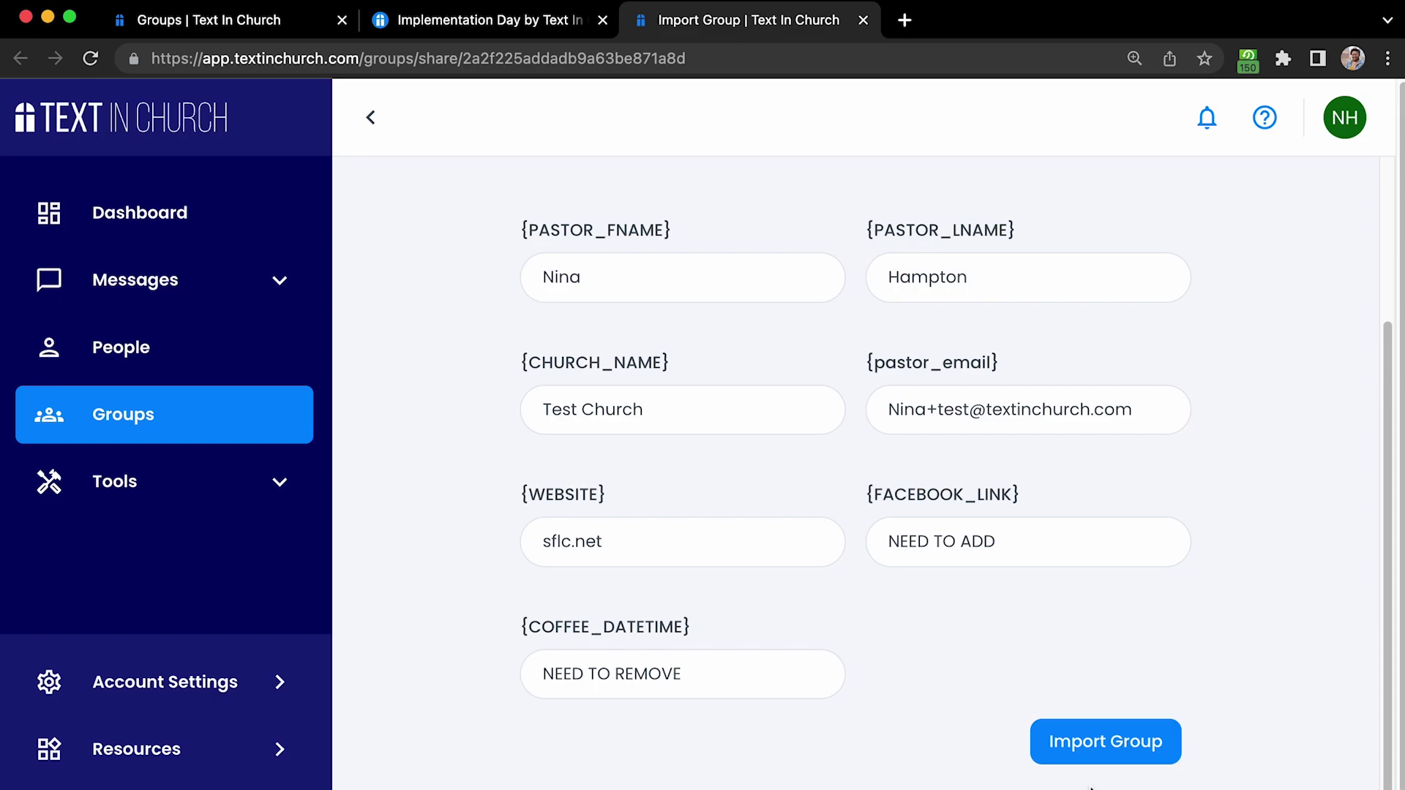
left_click(1128, 733)
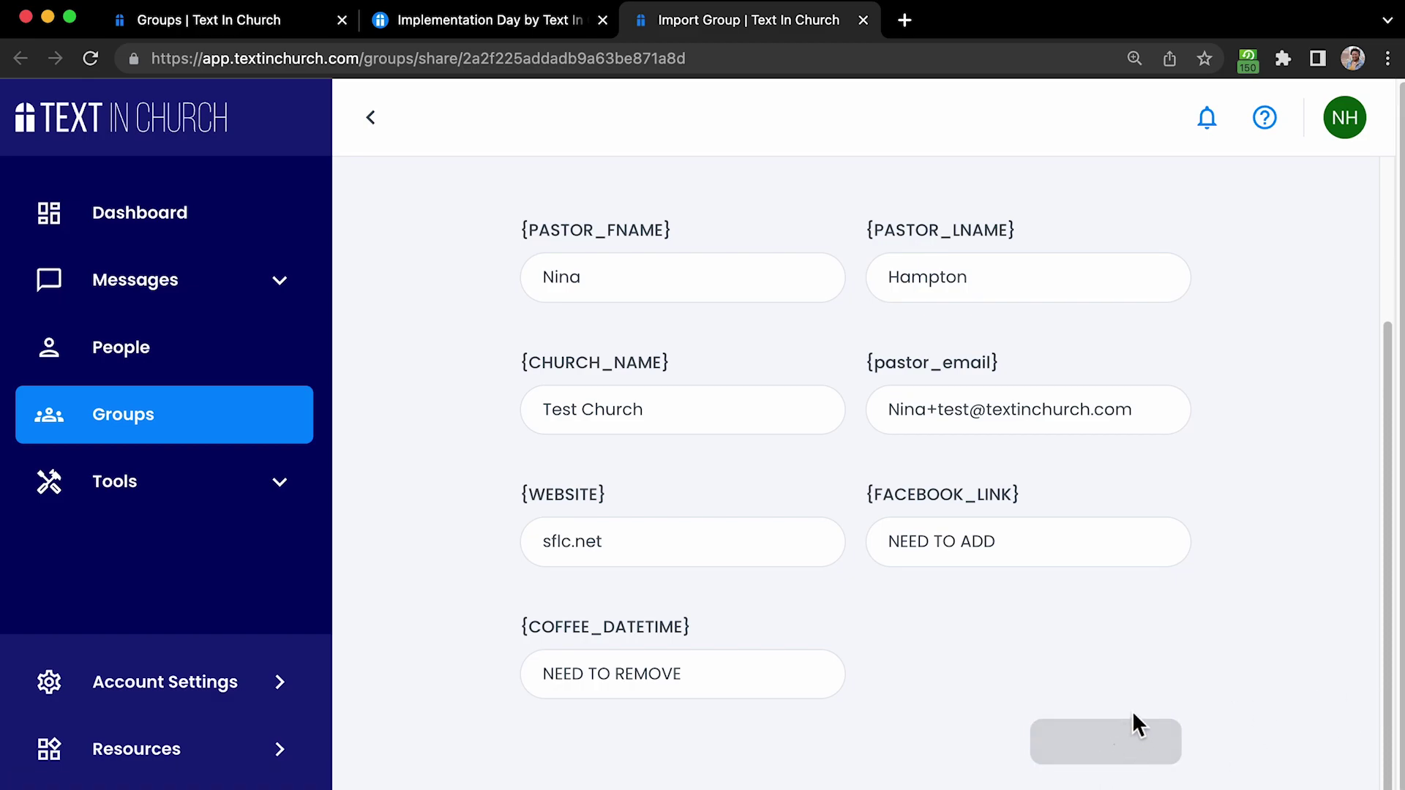
- Dismiss the Success notice and review the First Time Guest Follow-up - In Person group page
scroll(1099, 569, "down", 3)
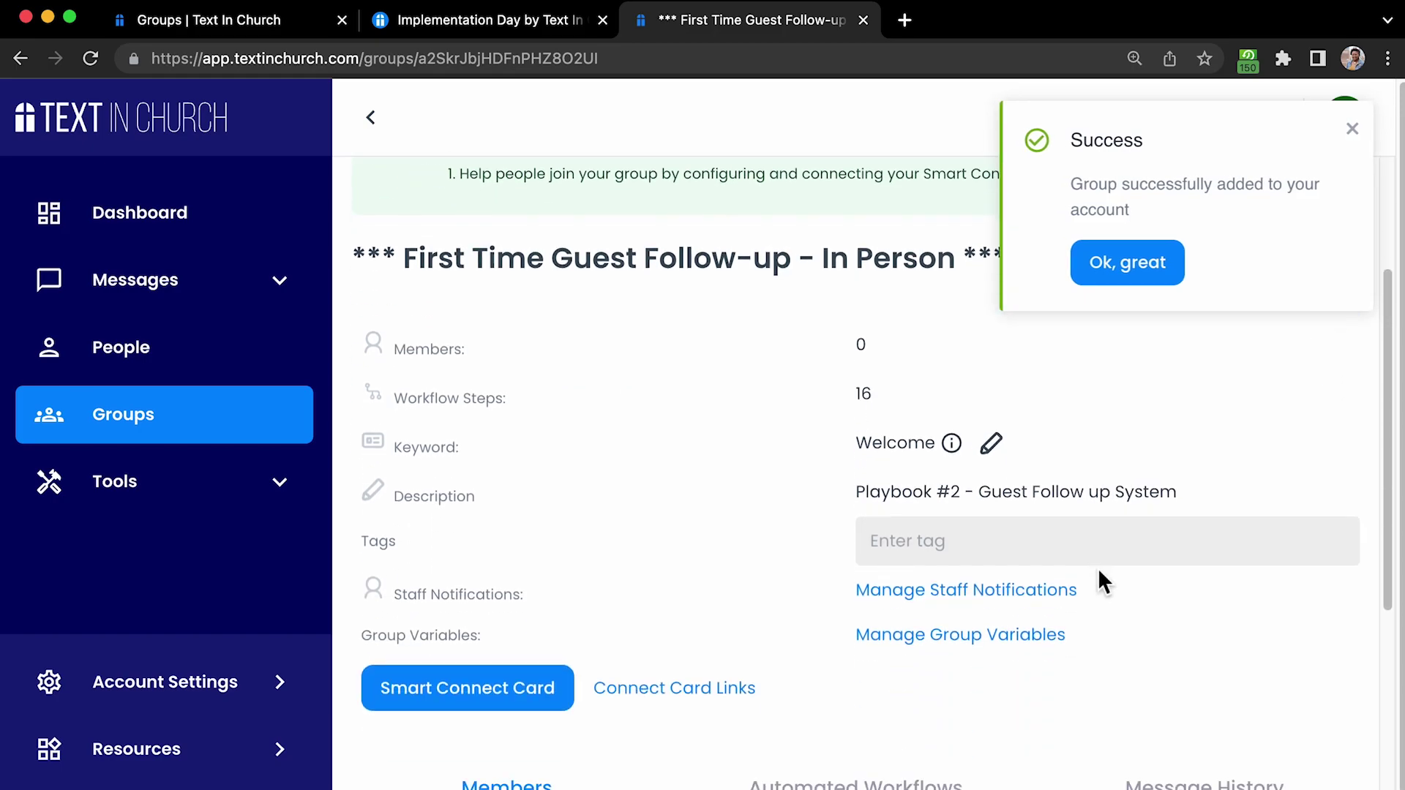
left_click(1142, 277)
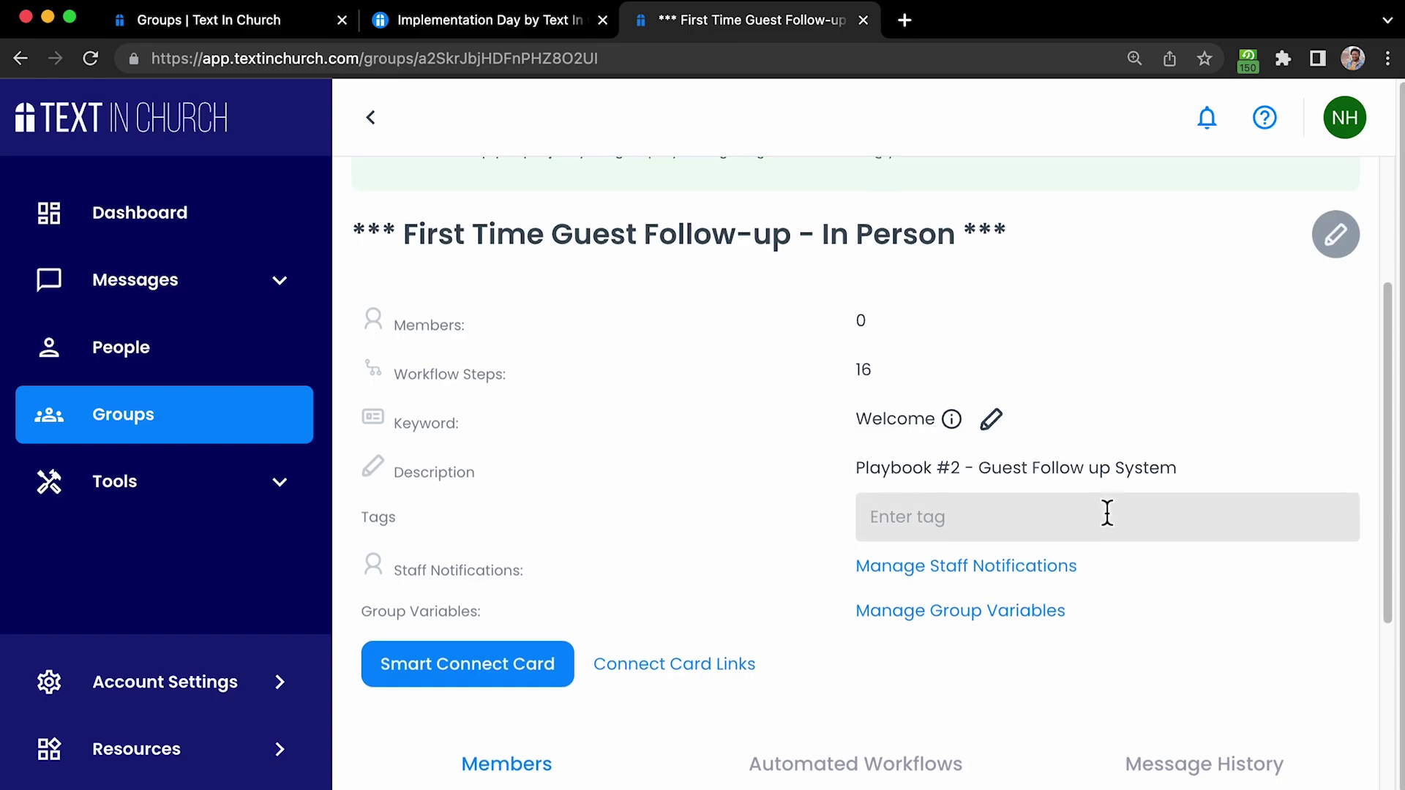
scroll(1024, 380, "down", 2)
scroll(901, 304, "up", 1)
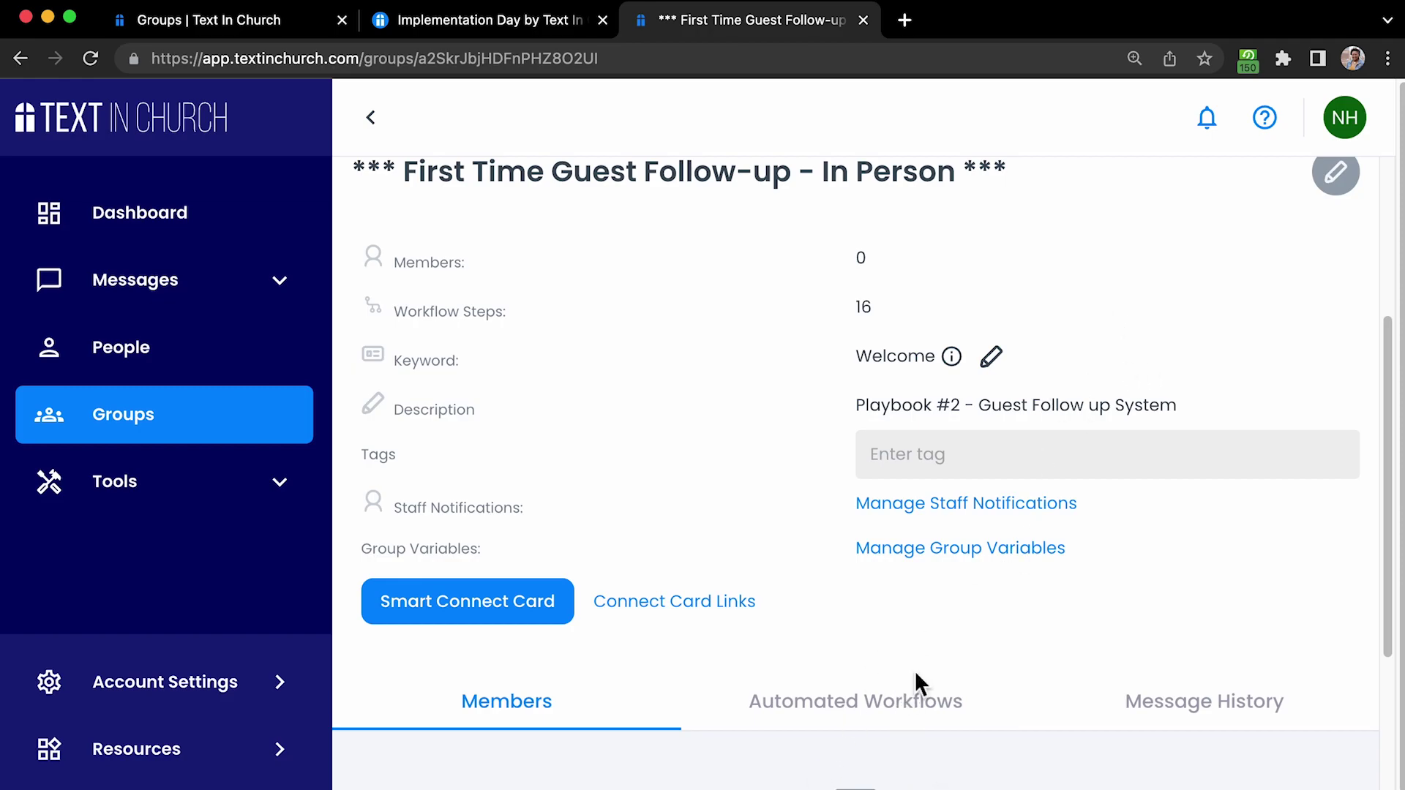
scroll(835, 446, "up", 3)
scroll(832, 450, "down", 2)
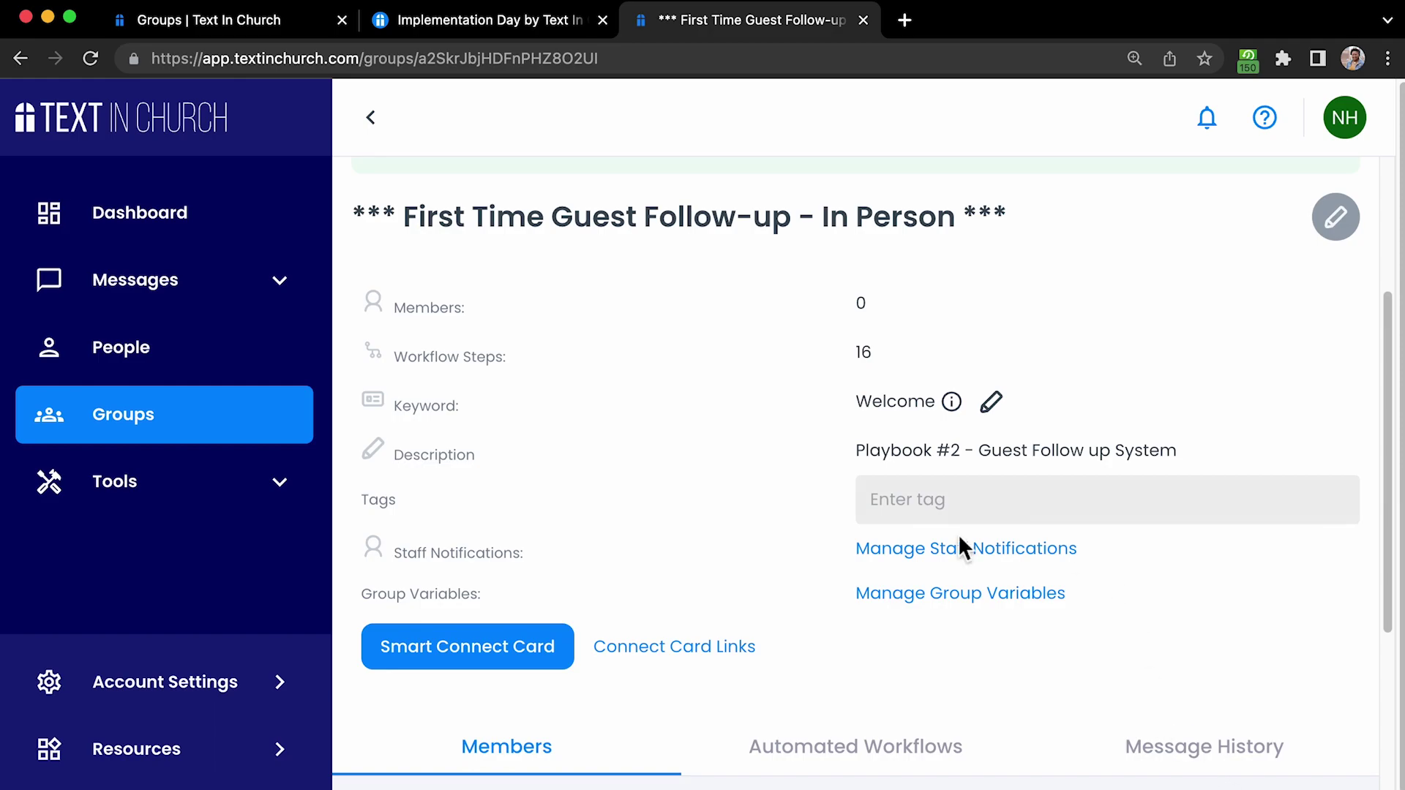
scroll(822, 684, "down", 1)
- Pause workflow step 4, Stop for your Gift Invite SMS, in the Automated Workflows list
left_click(849, 707)
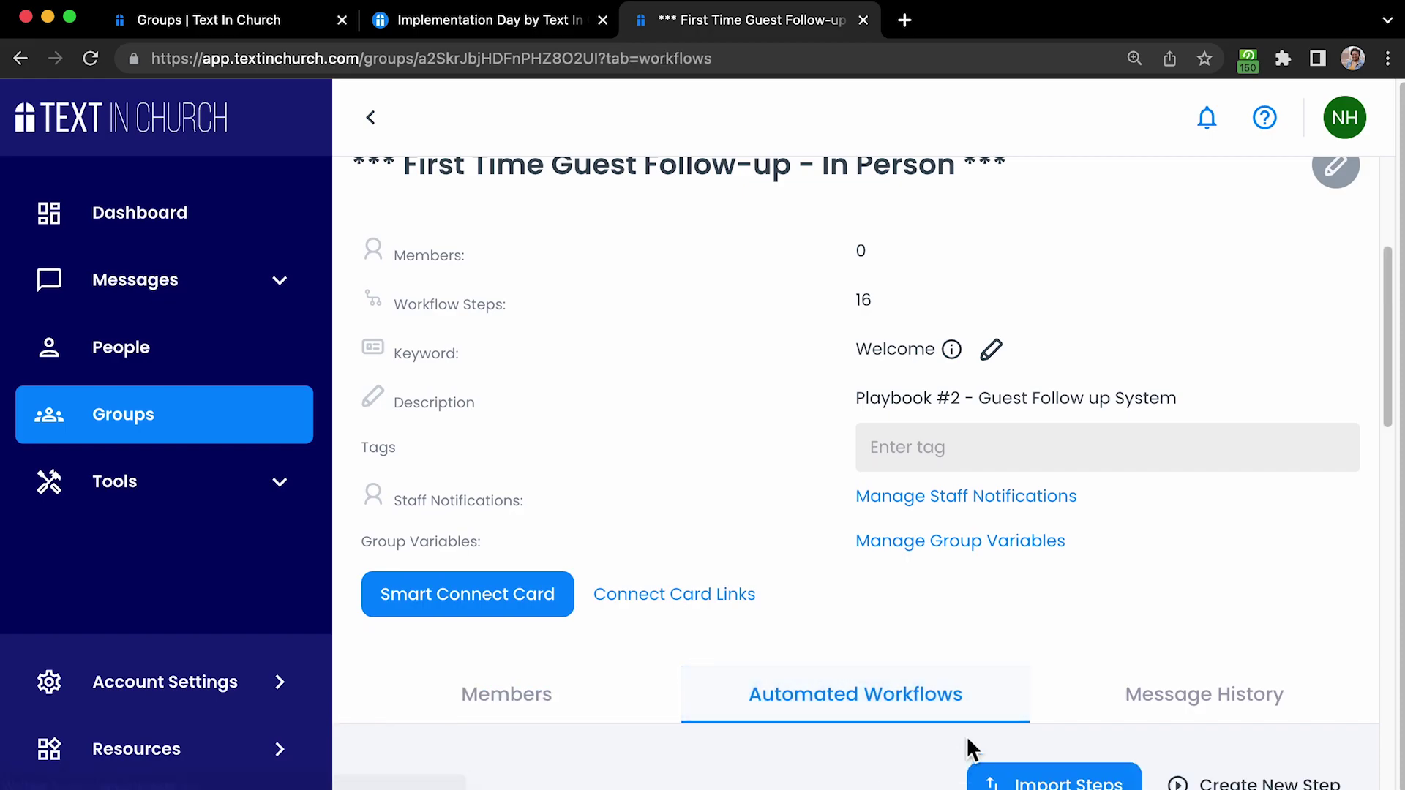
scroll(1029, 638, "down", 6)
scroll(1051, 609, "down", 1)
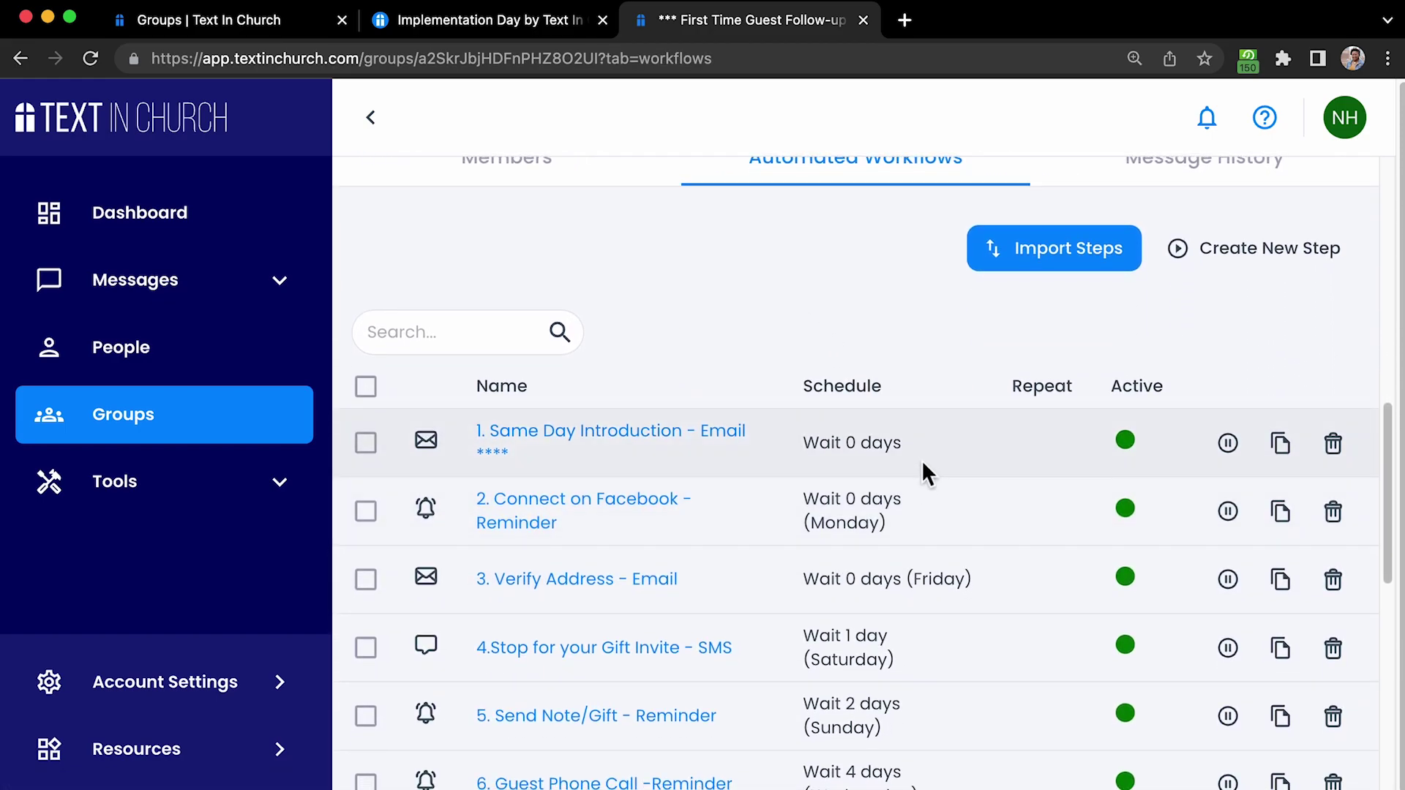
scroll(925, 452, "down", 2)
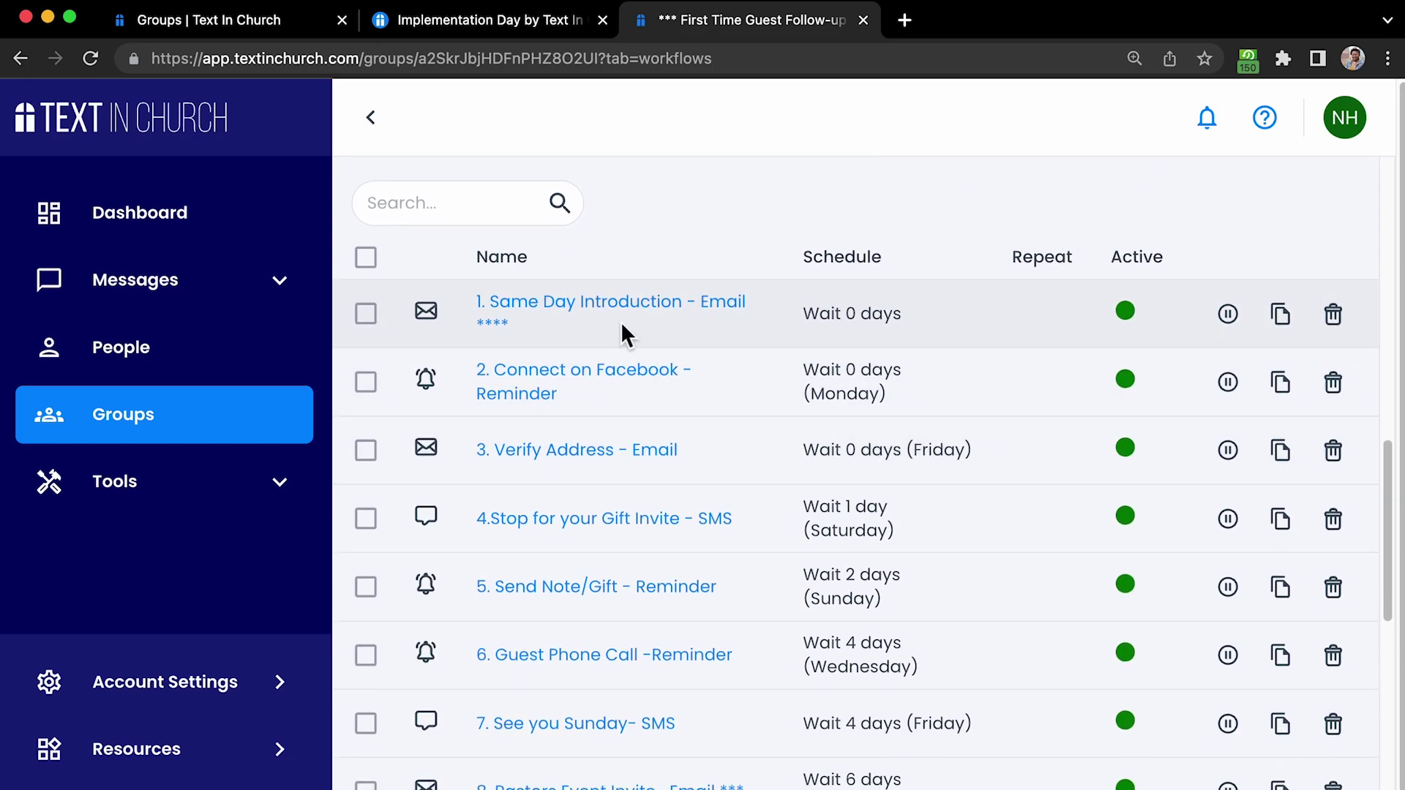
scroll(654, 432, "down", 1)
scroll(662, 435, "down", 1)
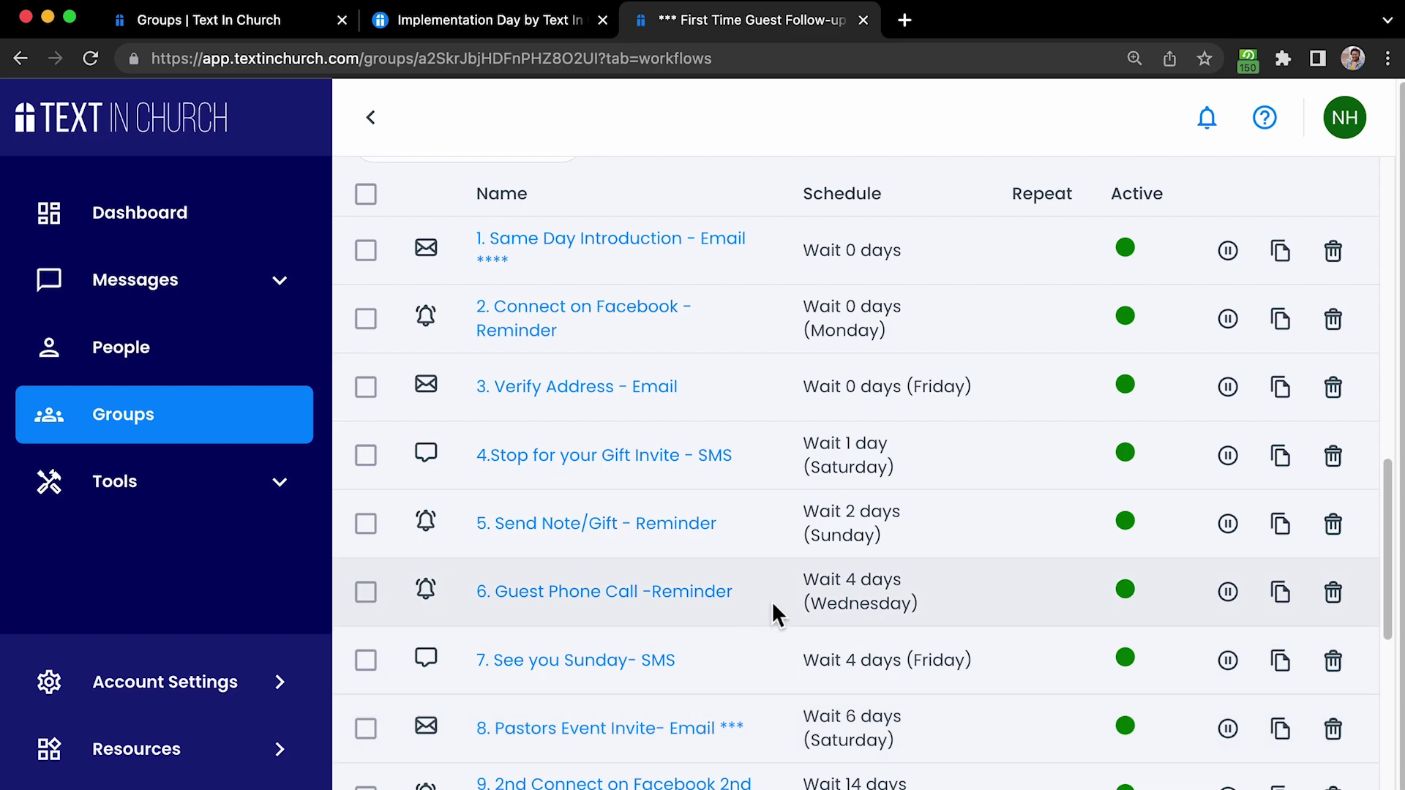
scroll(786, 575, "down", 1)
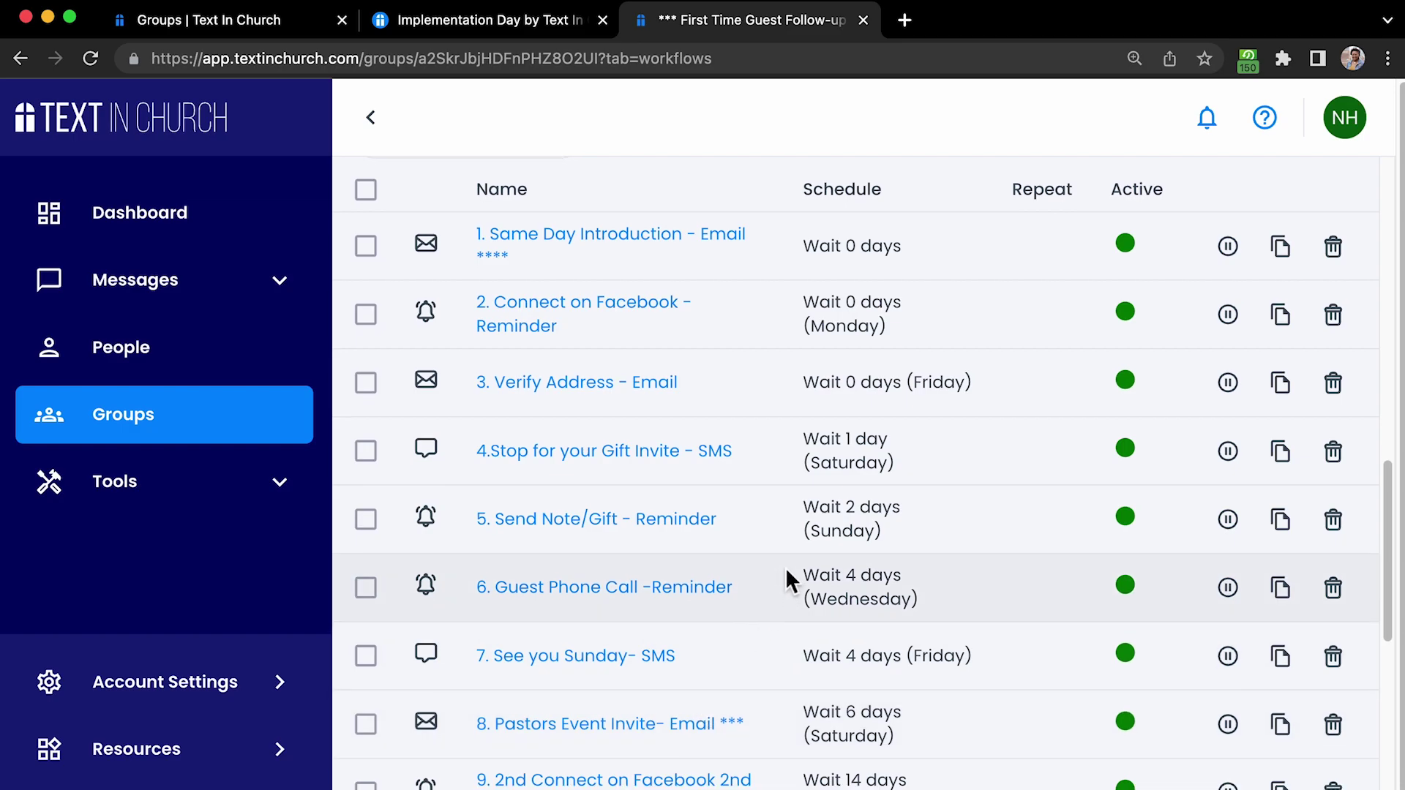
scroll(787, 575, "up", 2)
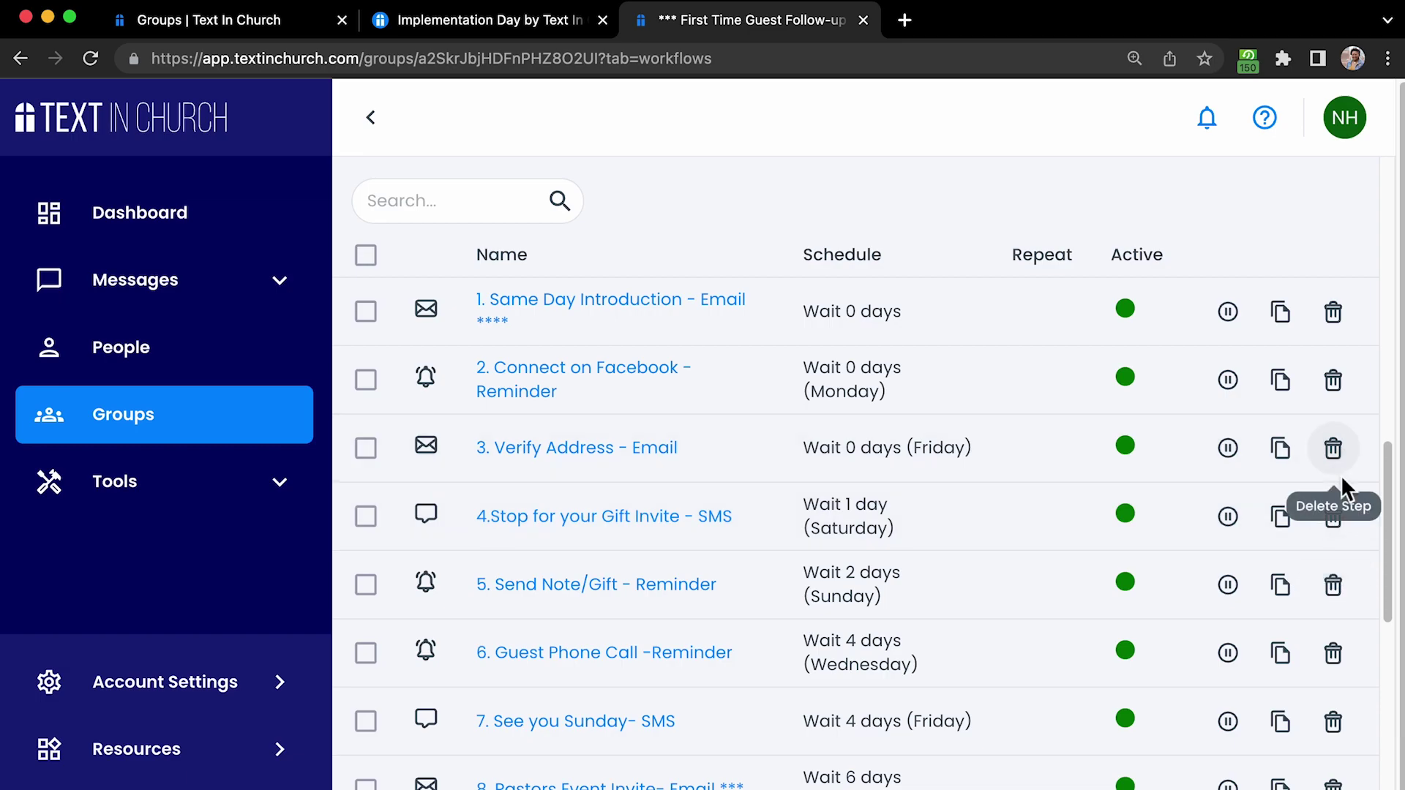
left_click(1231, 521)
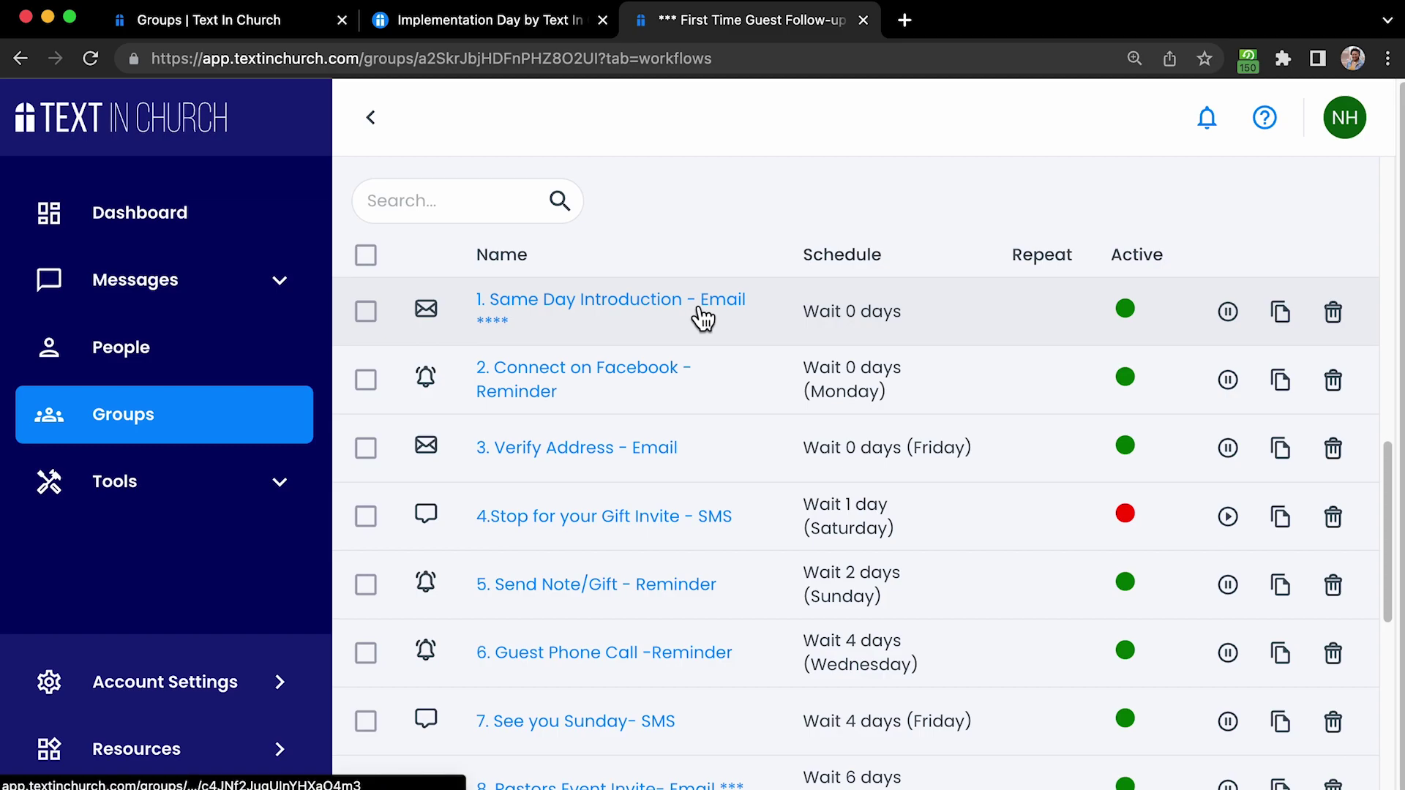
- Open the 1. Same Day Introduction - Email step and review its sender and reply-to emails
left_click(636, 320)
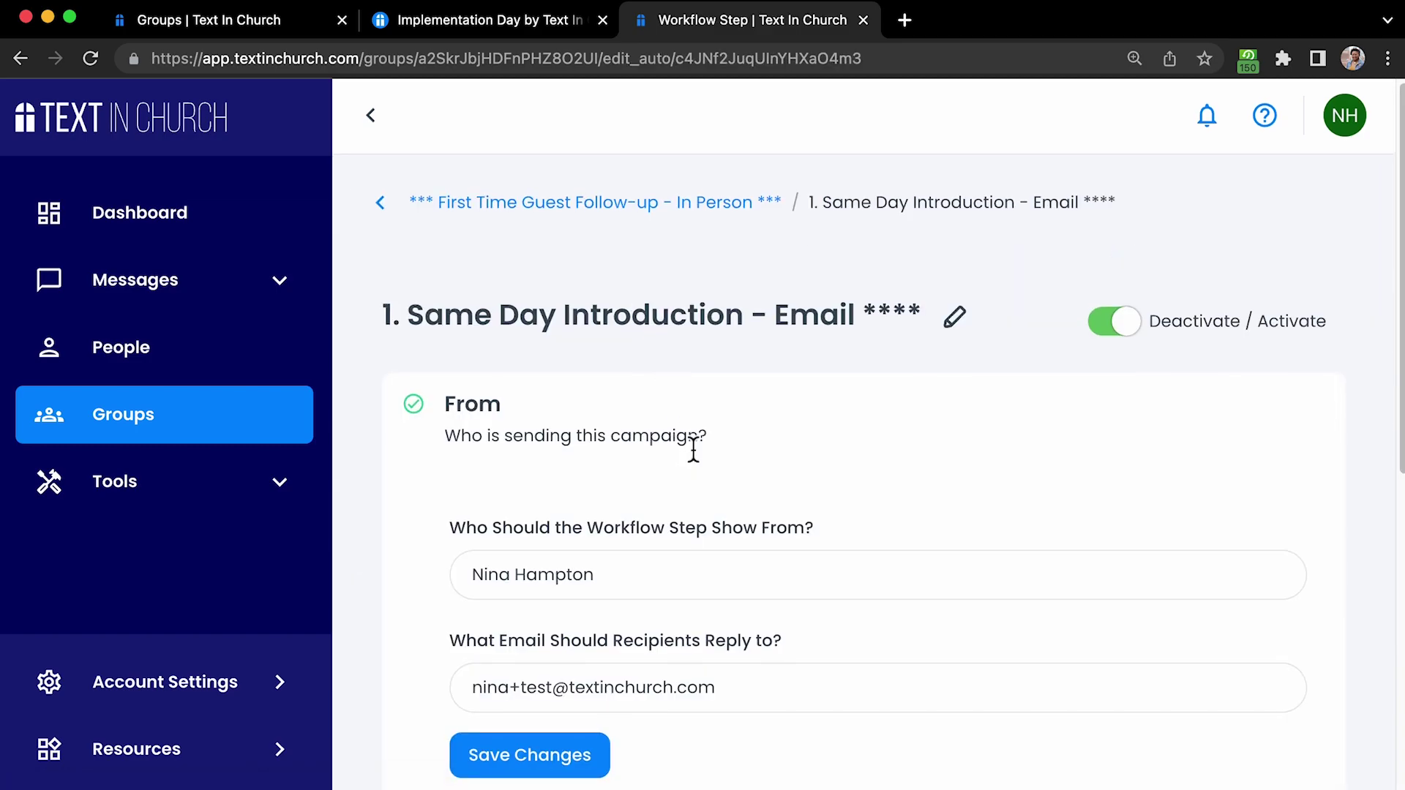
scroll(690, 453, "down", 3)
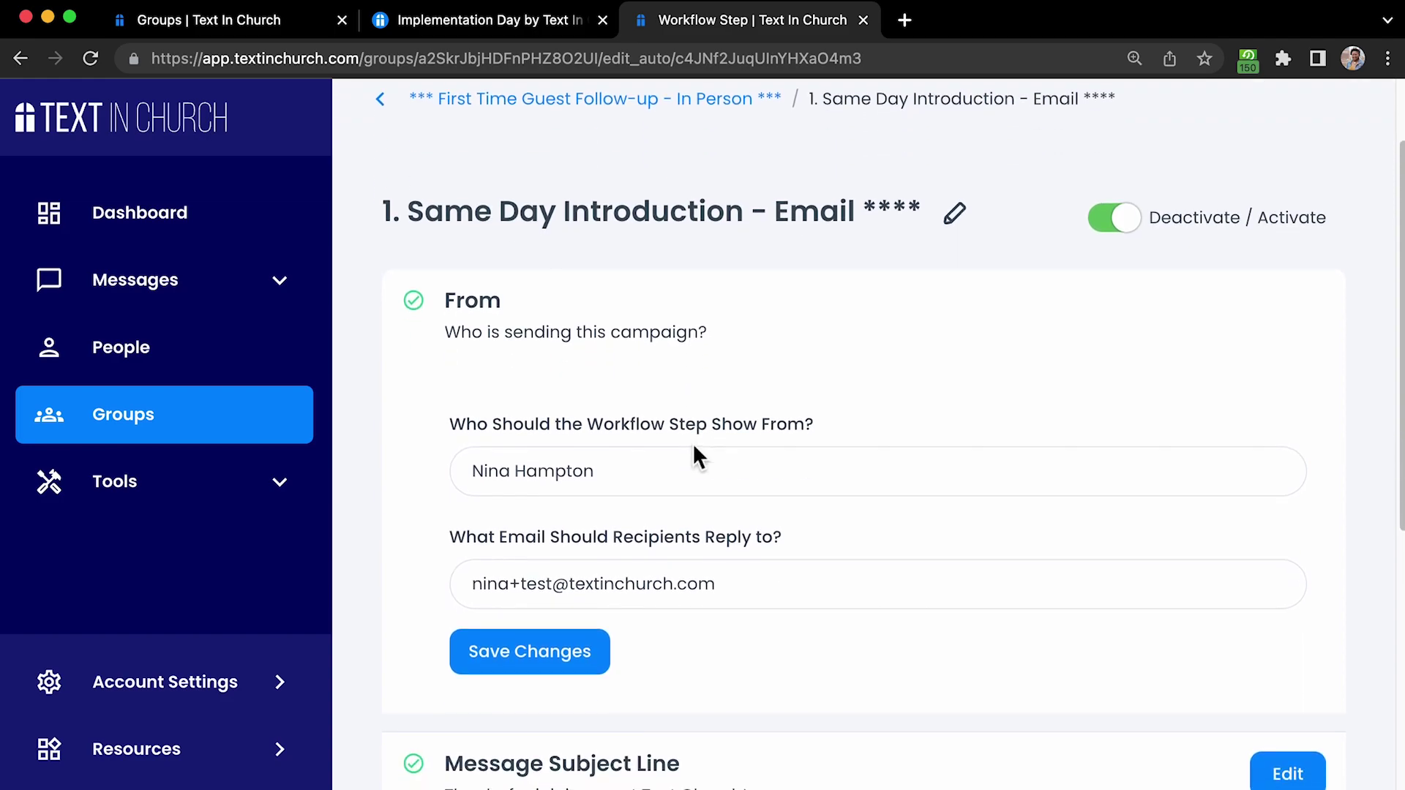
scroll(697, 394, "up", 1)
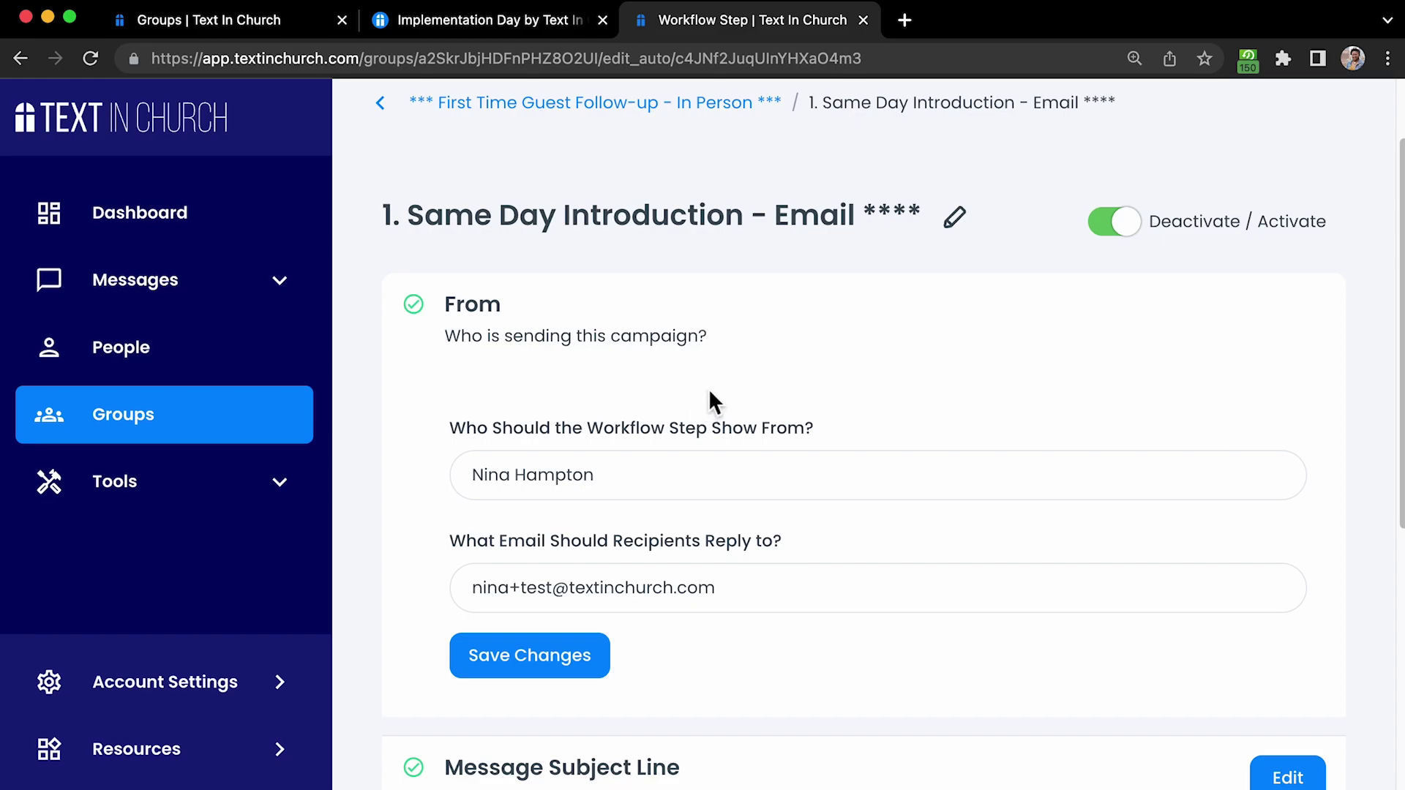
scroll(708, 389, "down", 1)
scroll(710, 388, "down", 2)
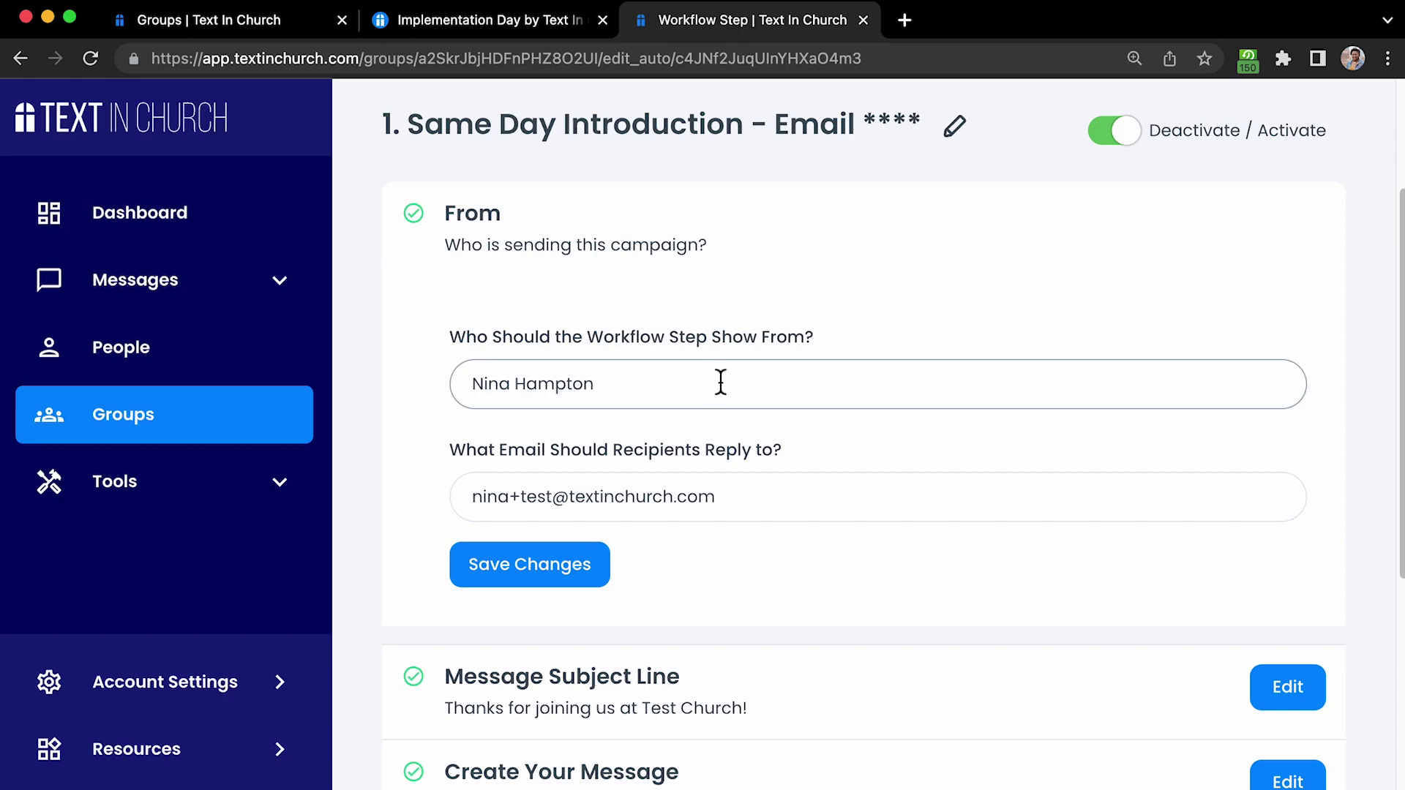
scroll(885, 485, "down", 1)
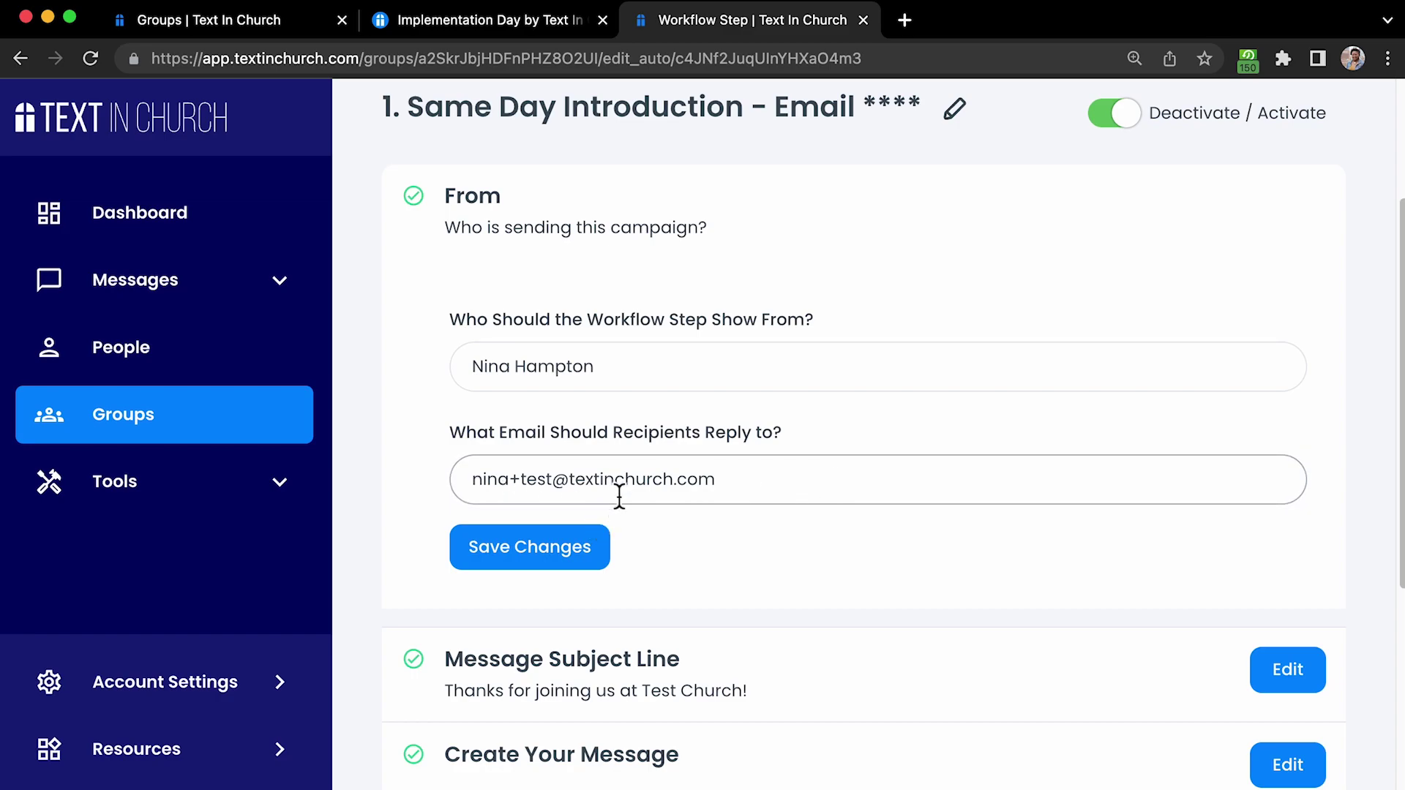
scroll(692, 546, "down", 1)
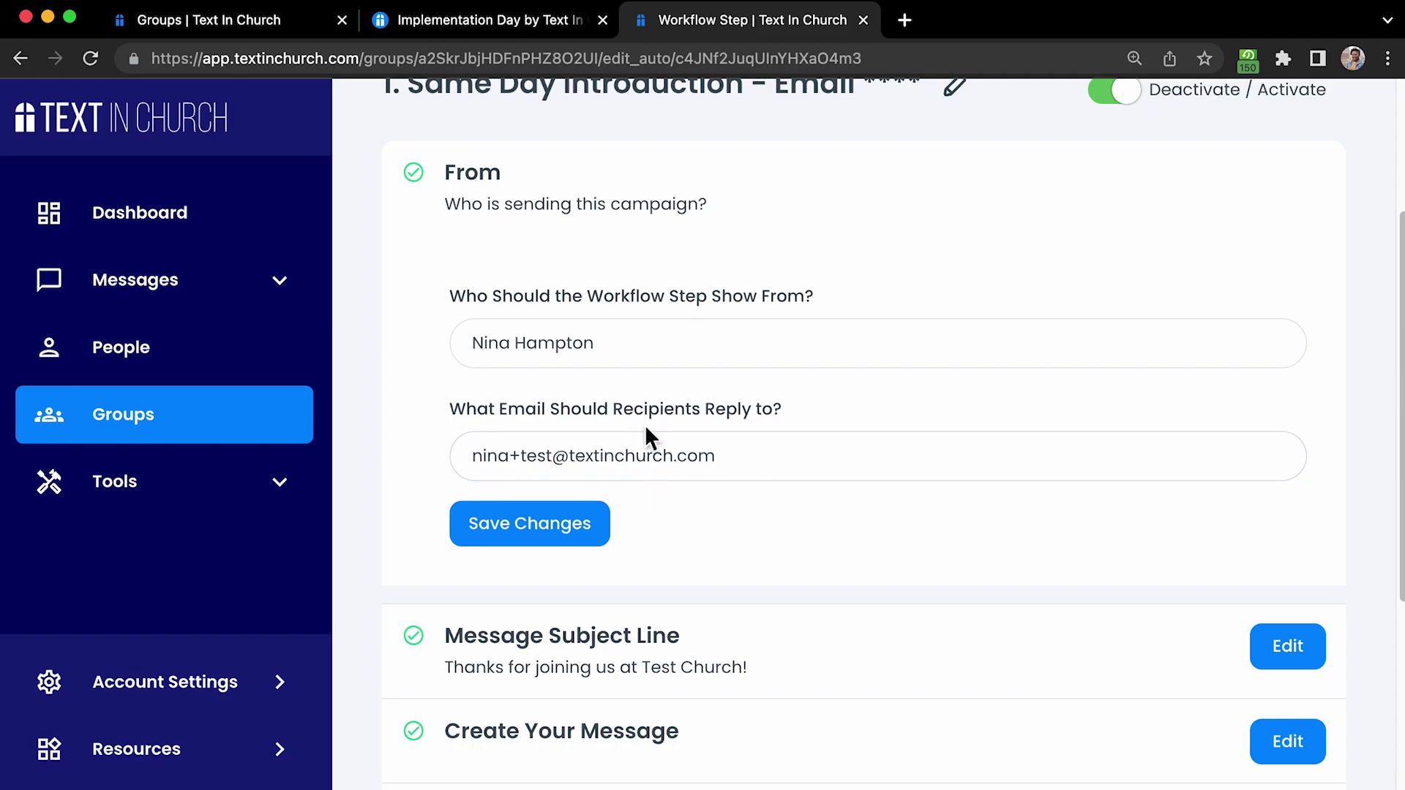
- Save the sender settings and the subject 'Thanks for joining us at Test Church!'
left_click(552, 553)
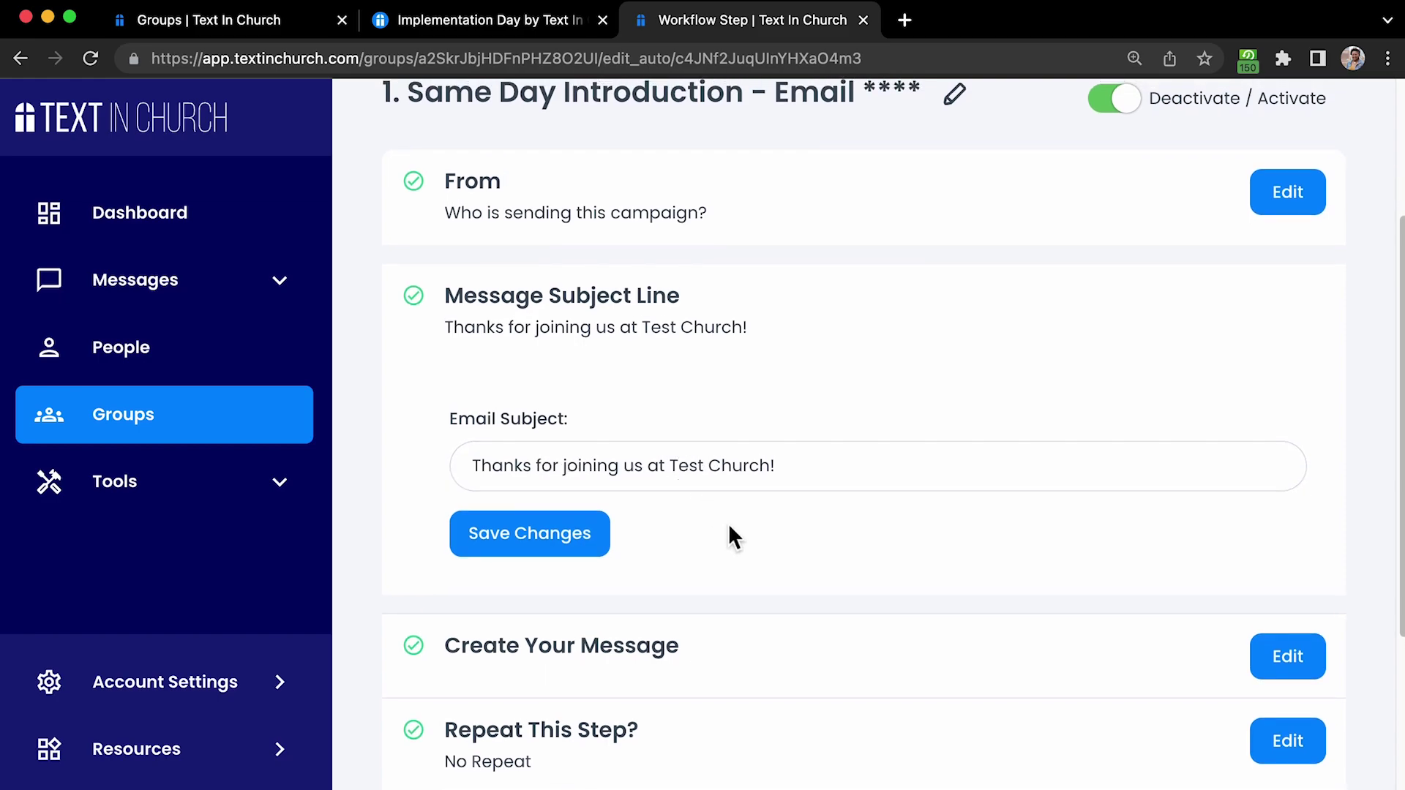
scroll(728, 524, "down", 1)
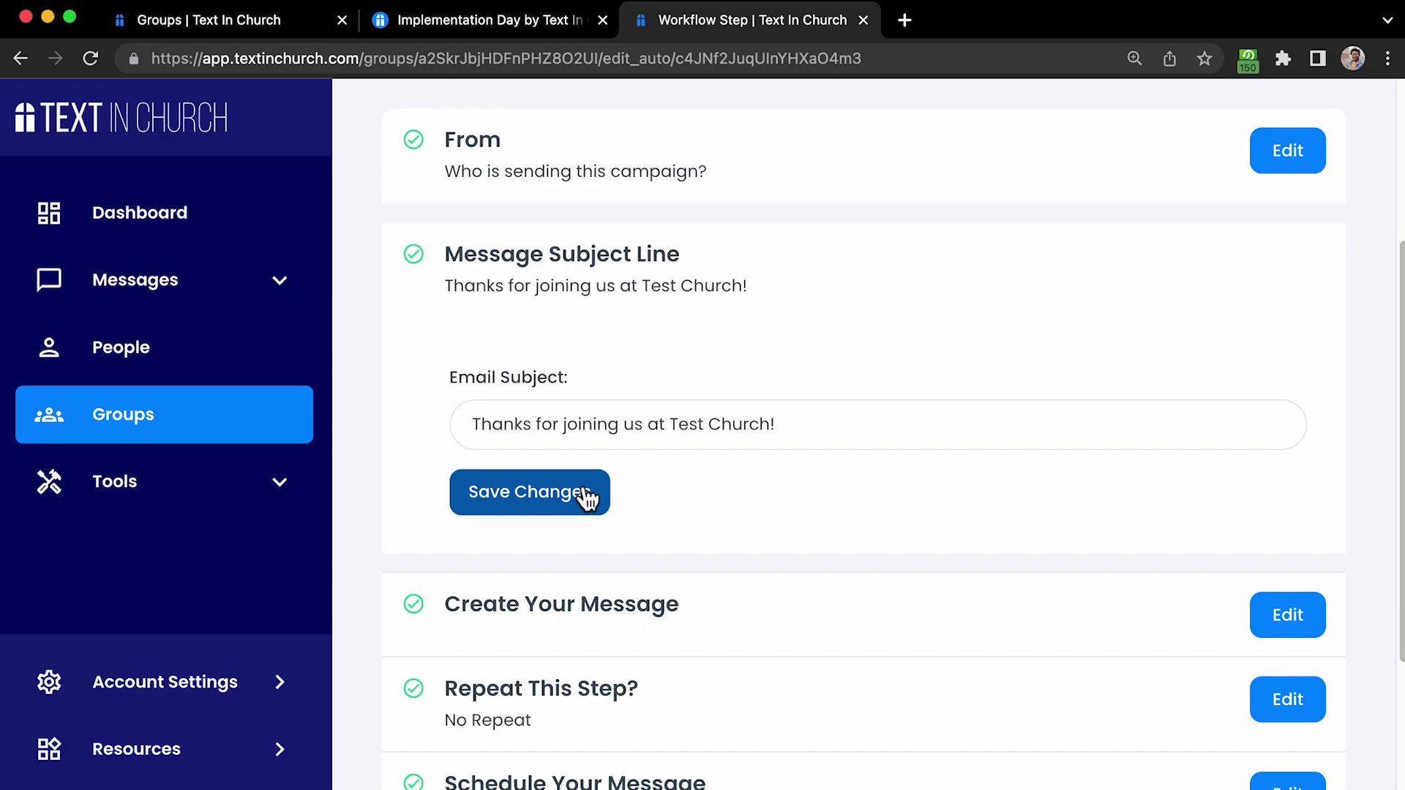
left_click(814, 429)
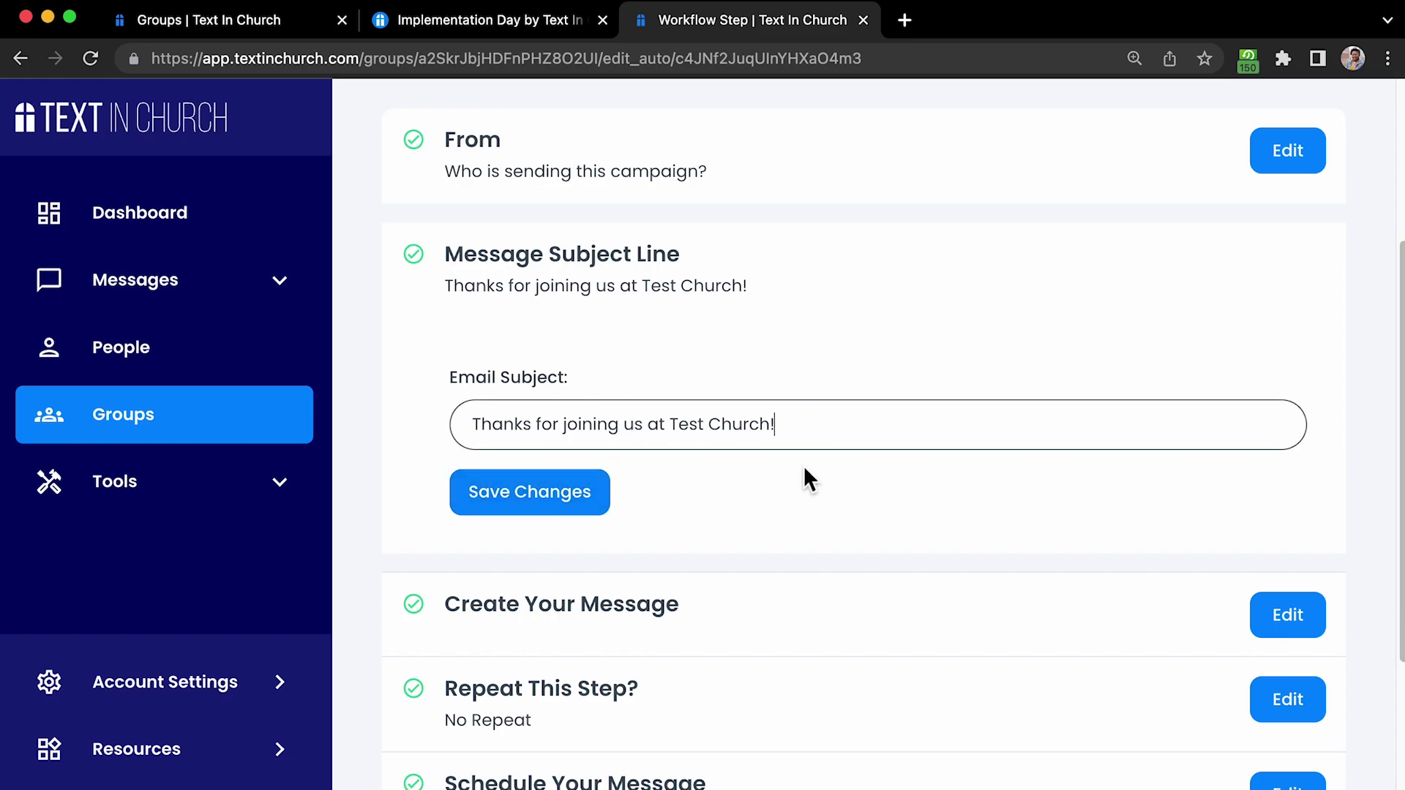
left_click(587, 505)
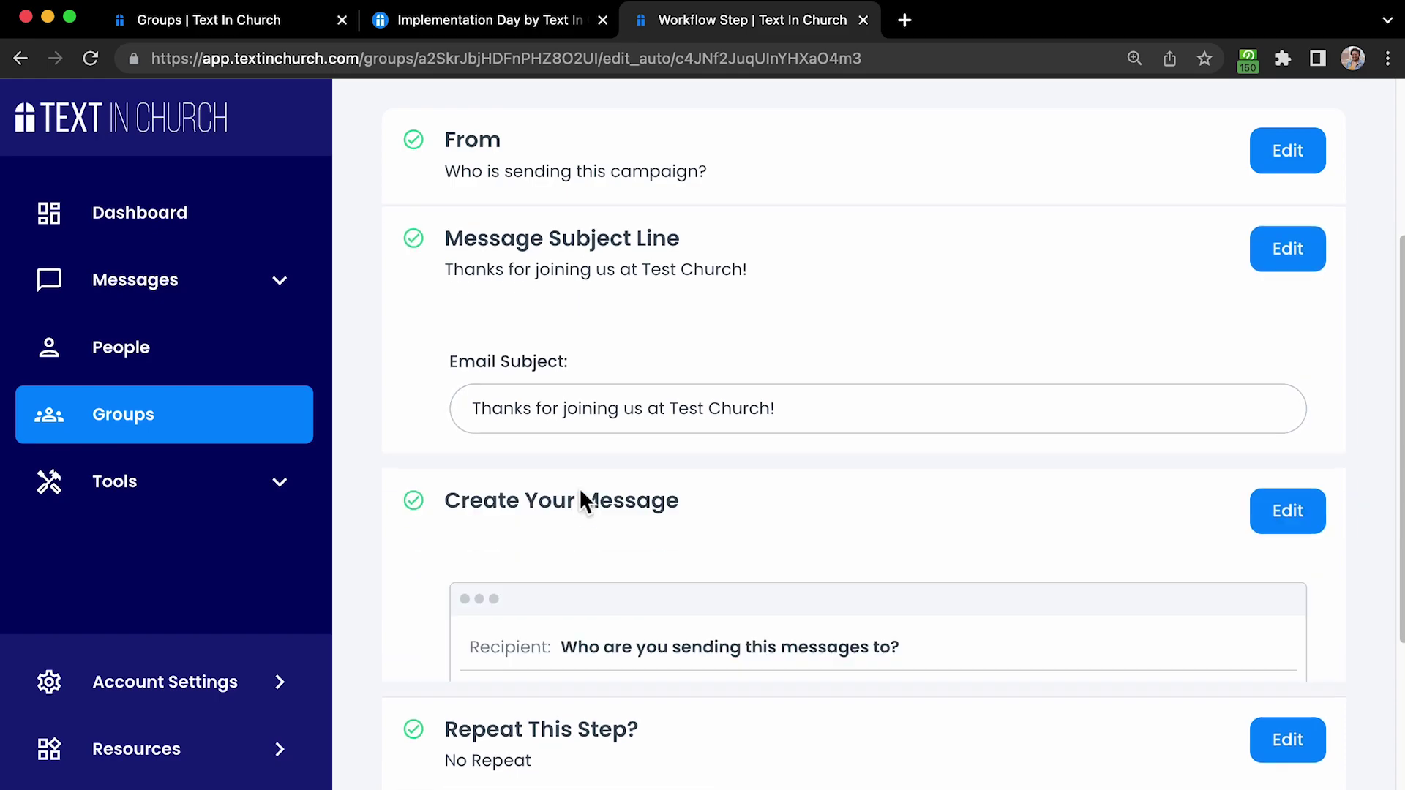
- Read through the welcome email preview, then edit the Create Your Message step
scroll(726, 451, "down", 6)
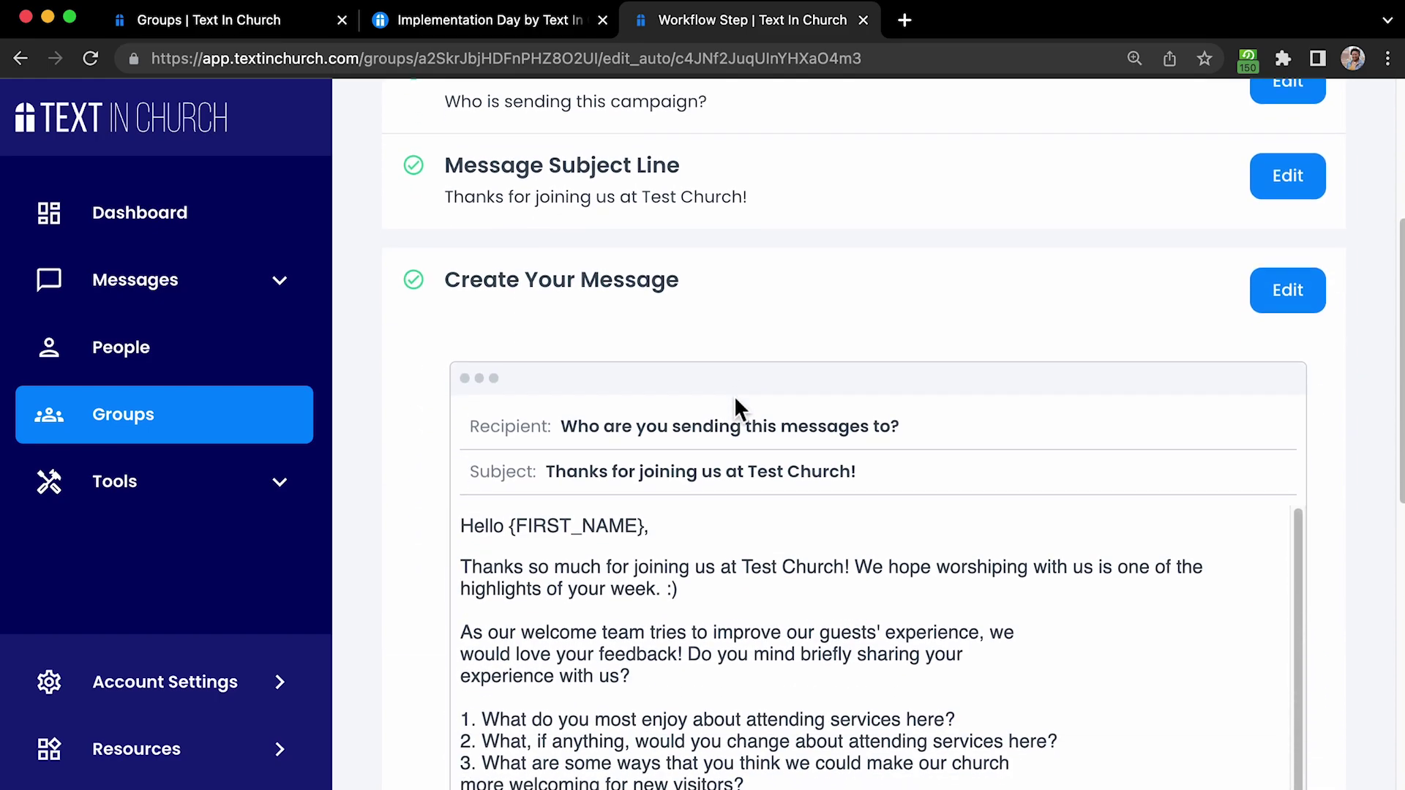
scroll(736, 404, "up", 2)
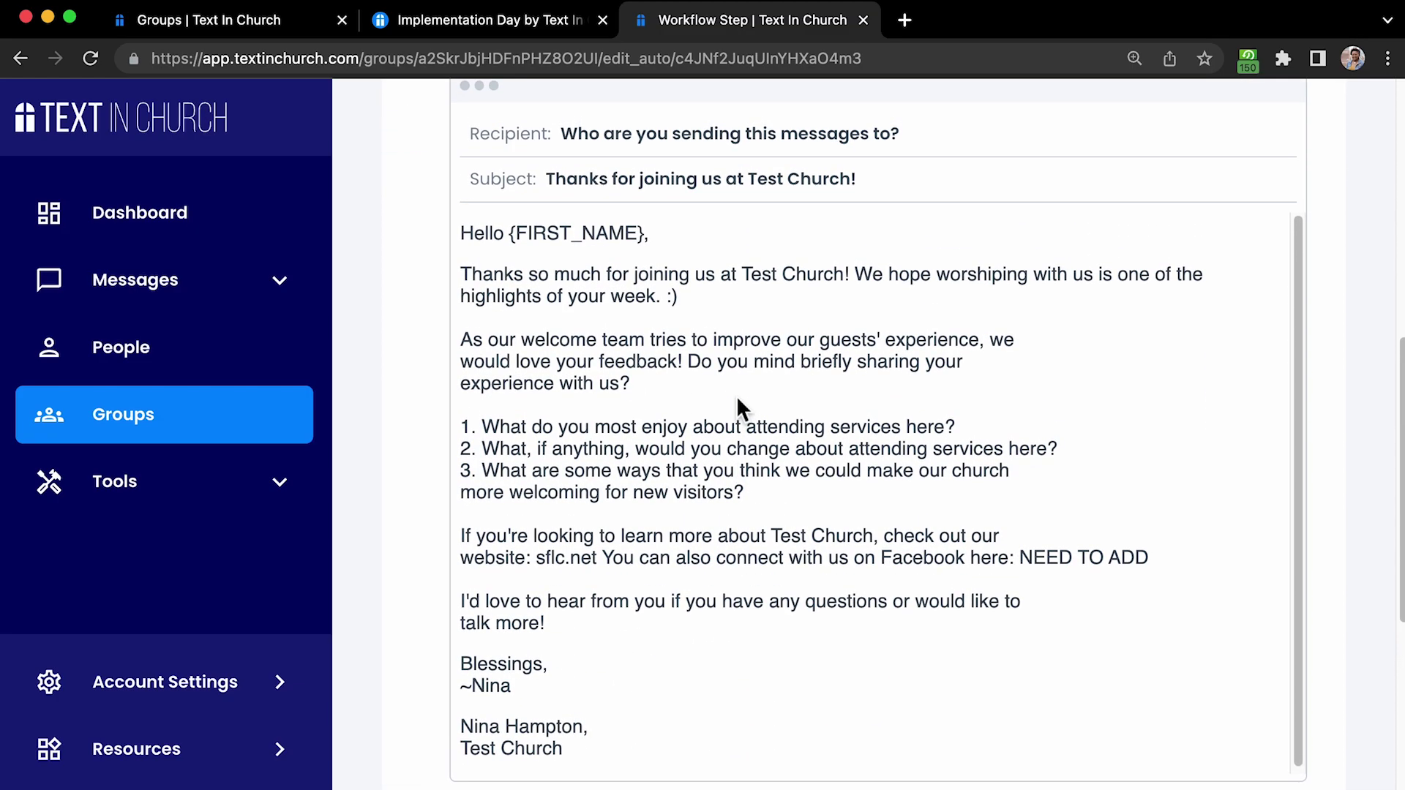
scroll(736, 405, "up", 2)
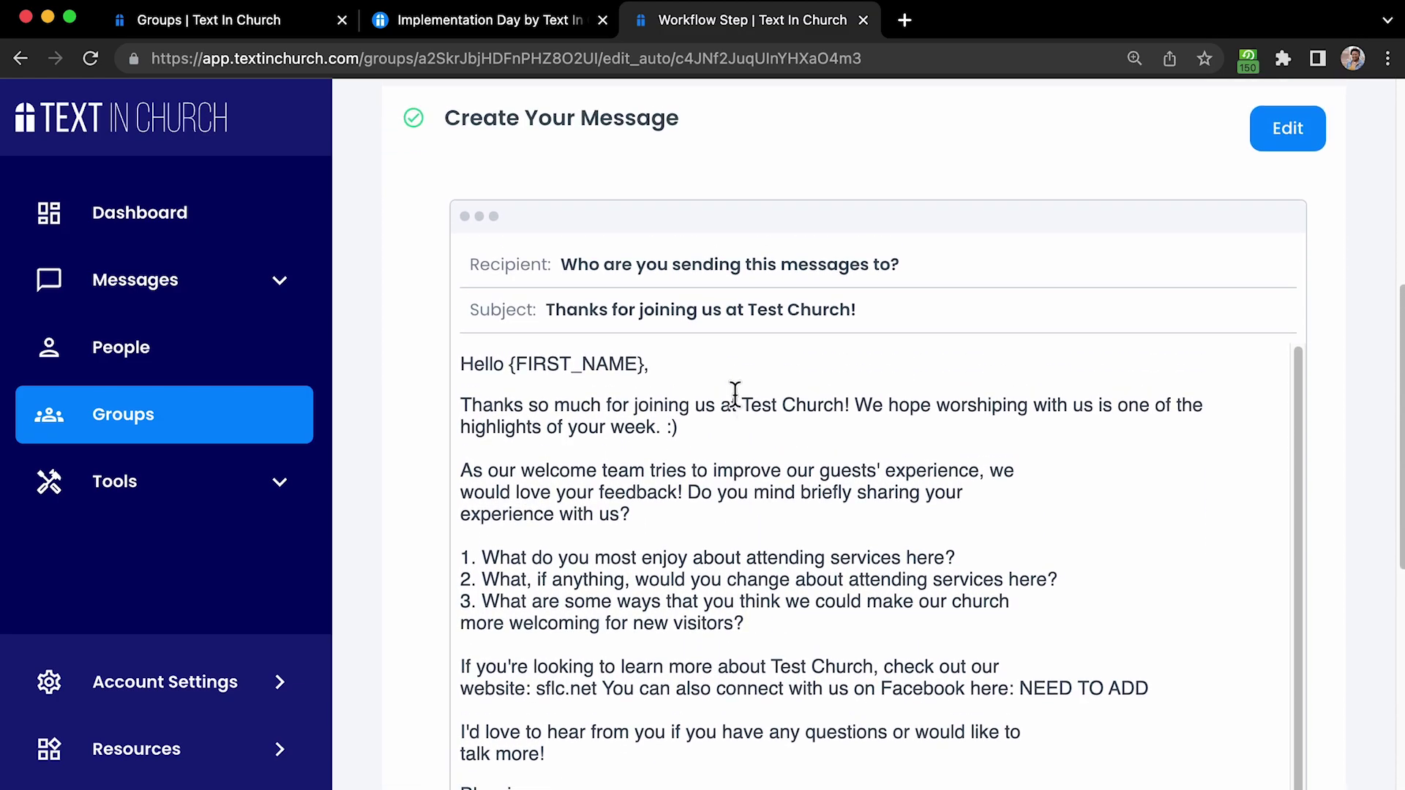
scroll(735, 401, "down", 1)
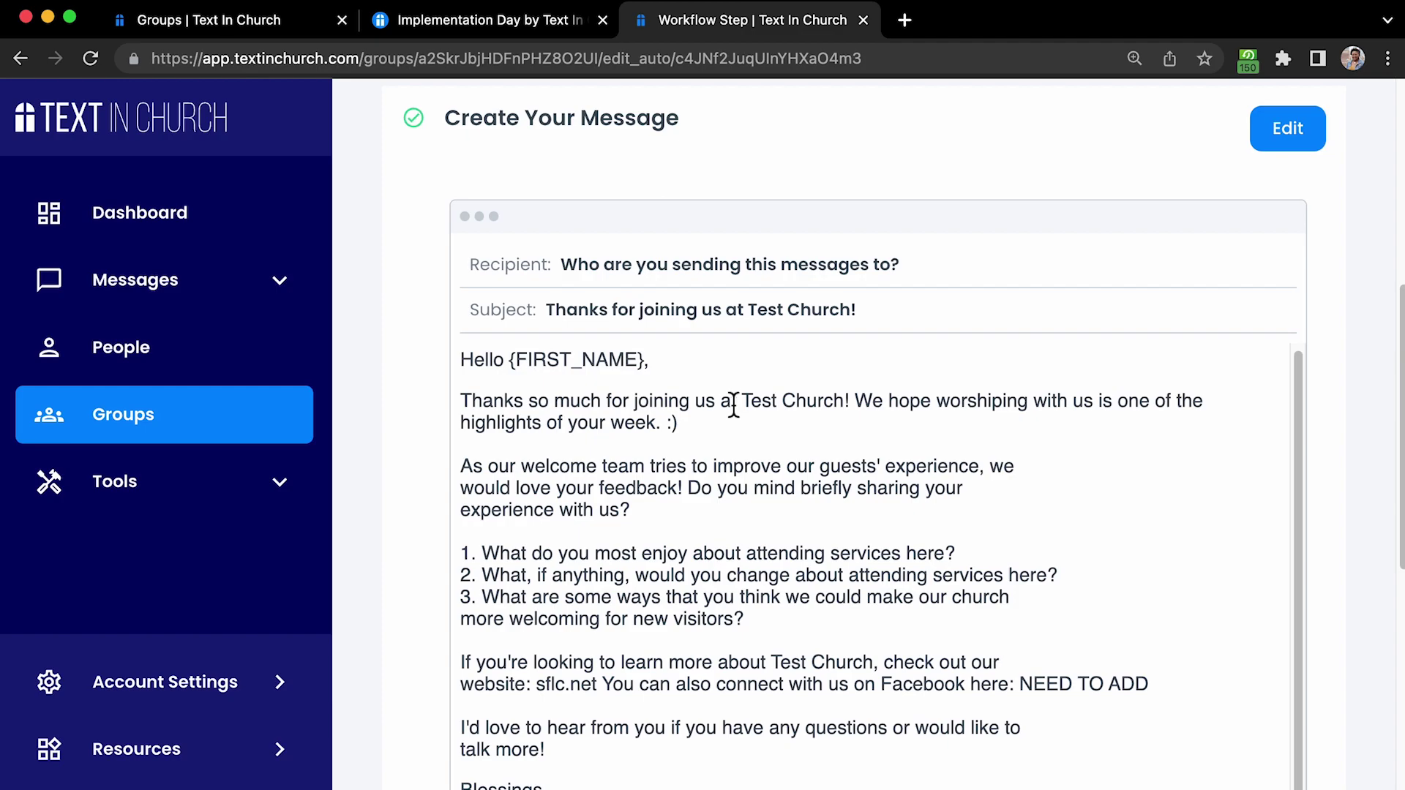
scroll(734, 405, "down", 2)
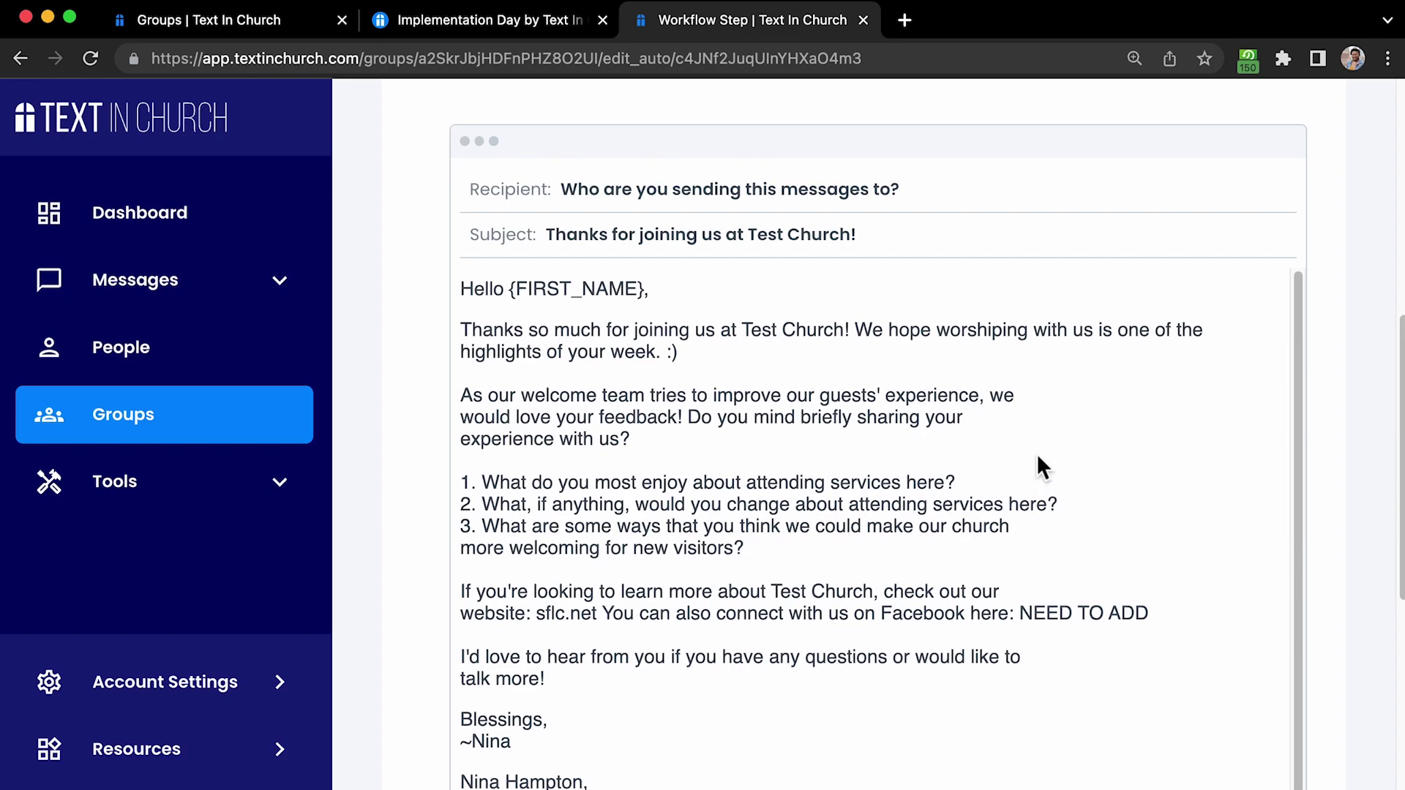
scroll(1006, 558, "down", 1)
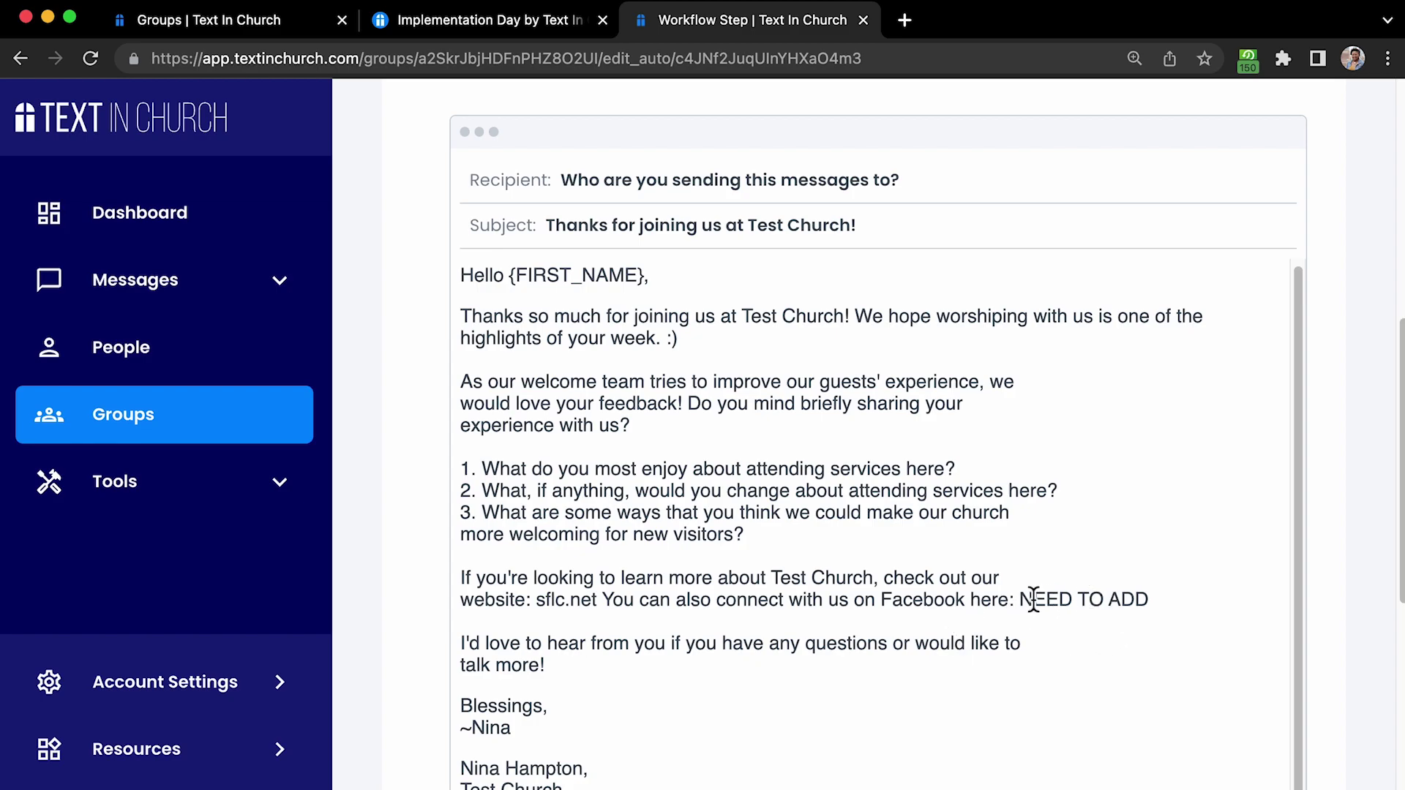
scroll(1113, 578, "up", 1)
scroll(1333, 439, "up", 1)
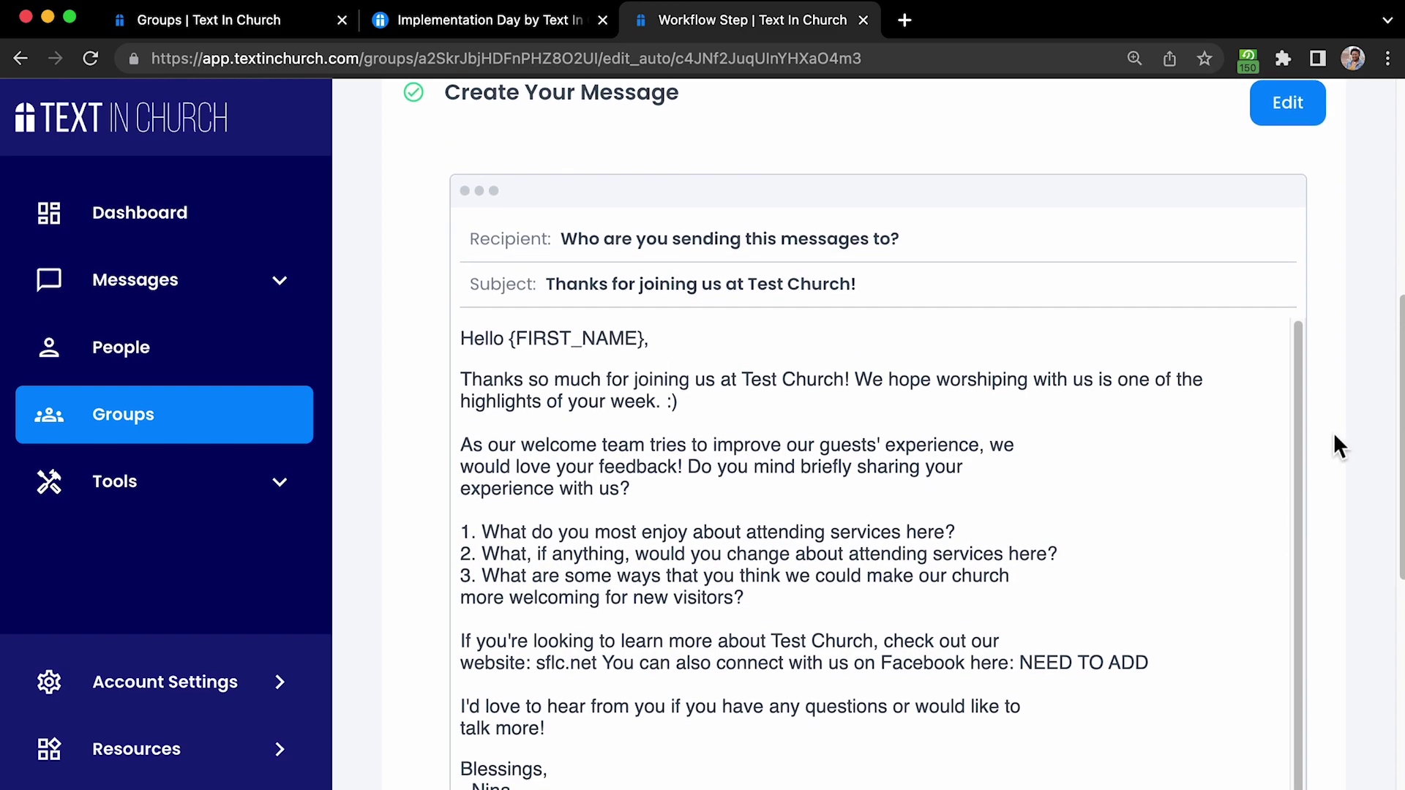
left_click(1302, 107)
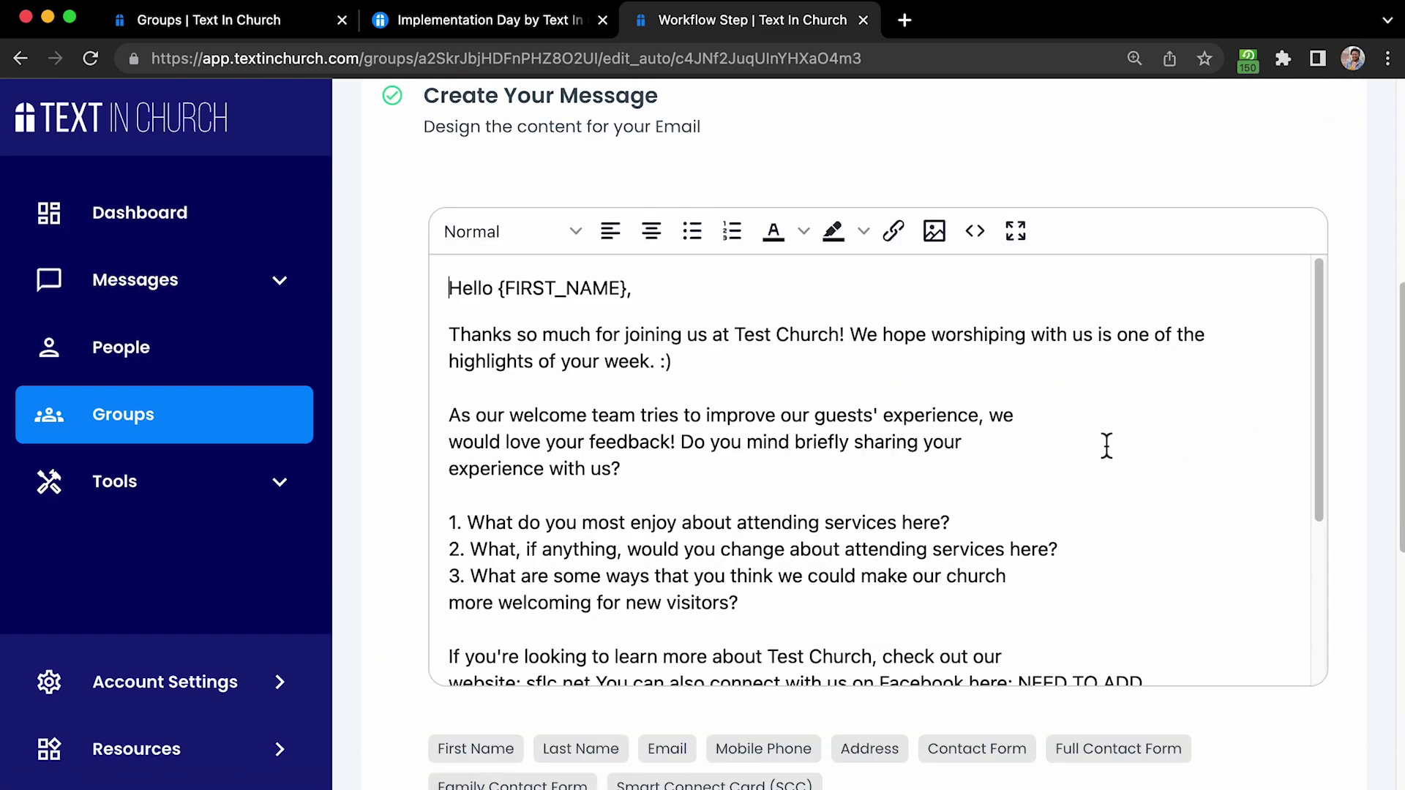
- Change the Facebook link text from NEED TO ADD to facebook.com and save the message body
scroll(1069, 483, "down", 2)
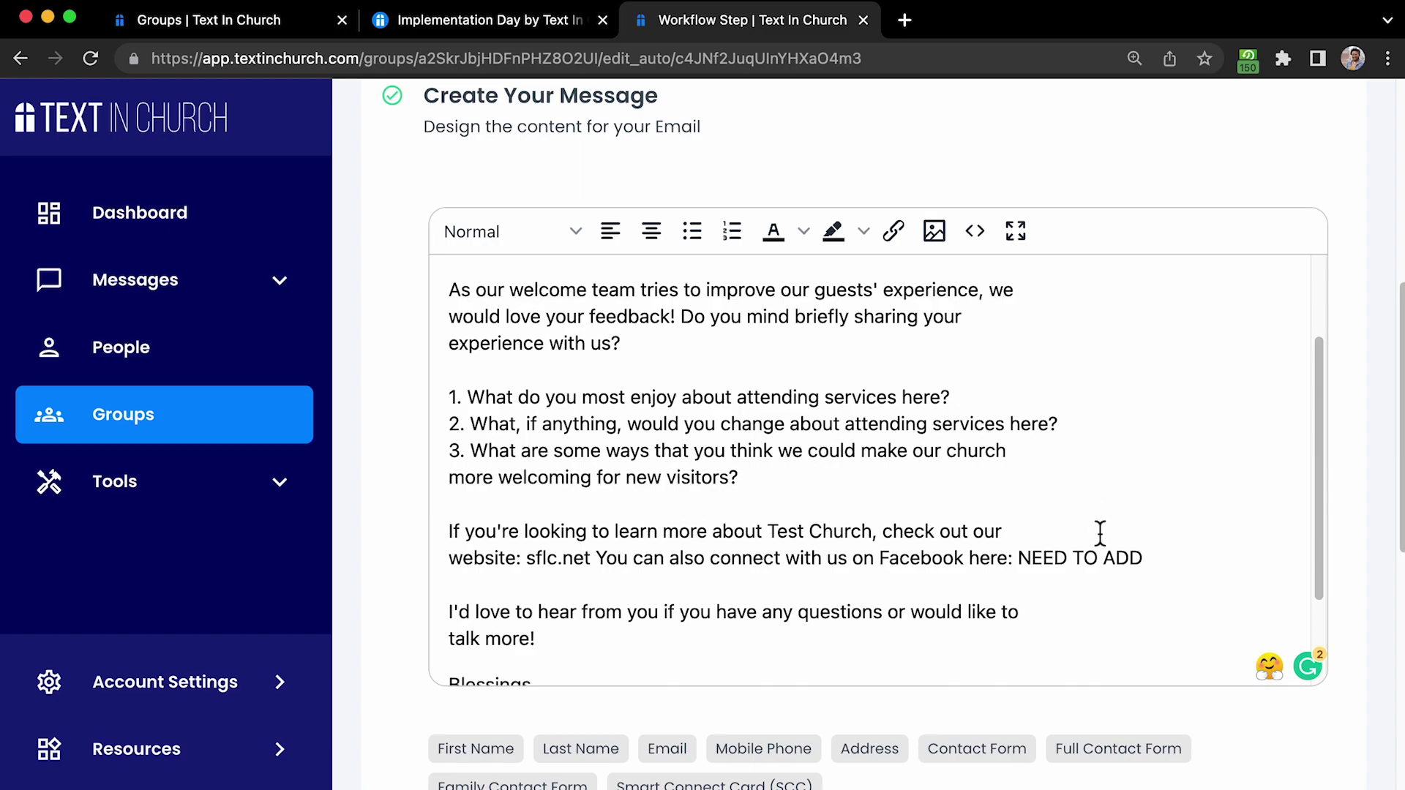
left_click_drag(1164, 564, 436, 534)
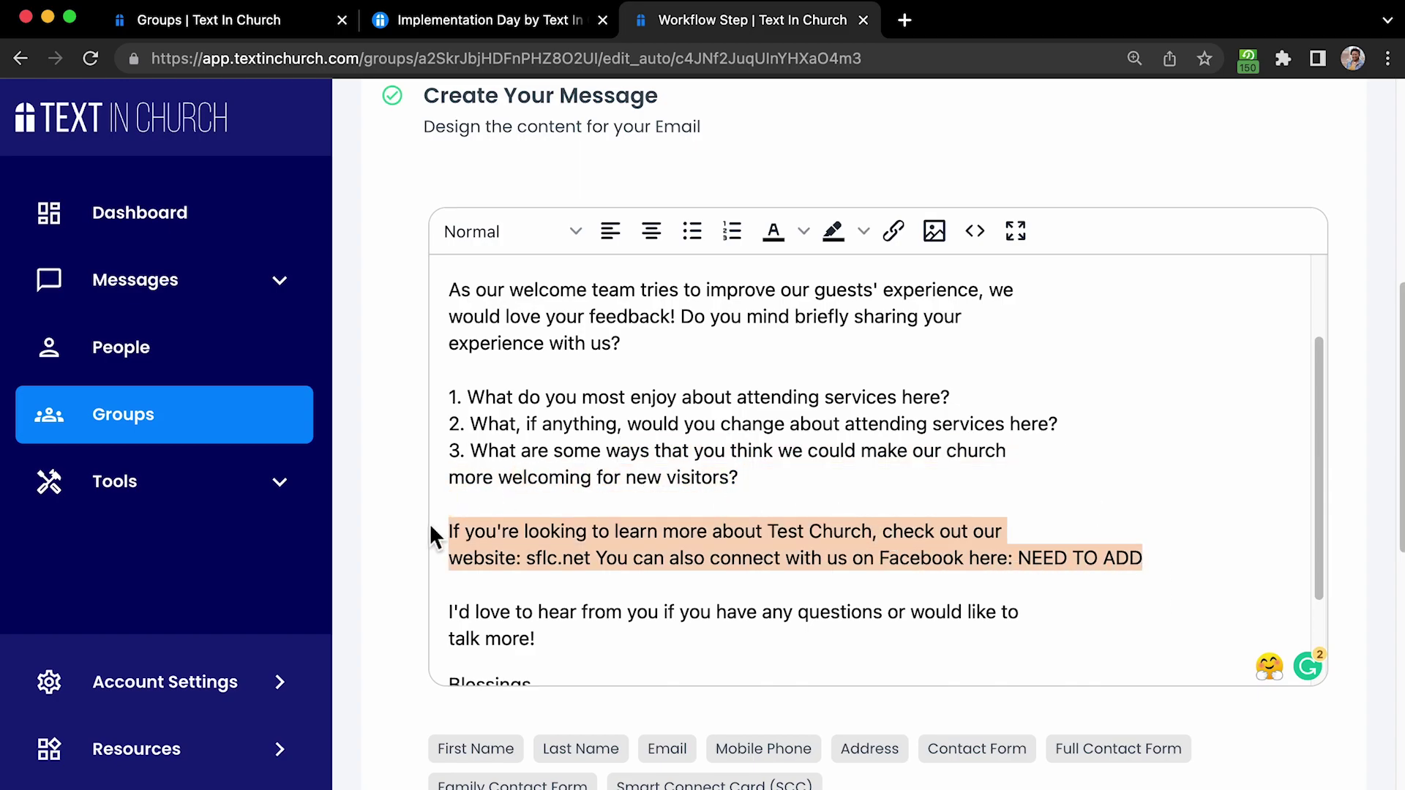
left_click(1162, 589)
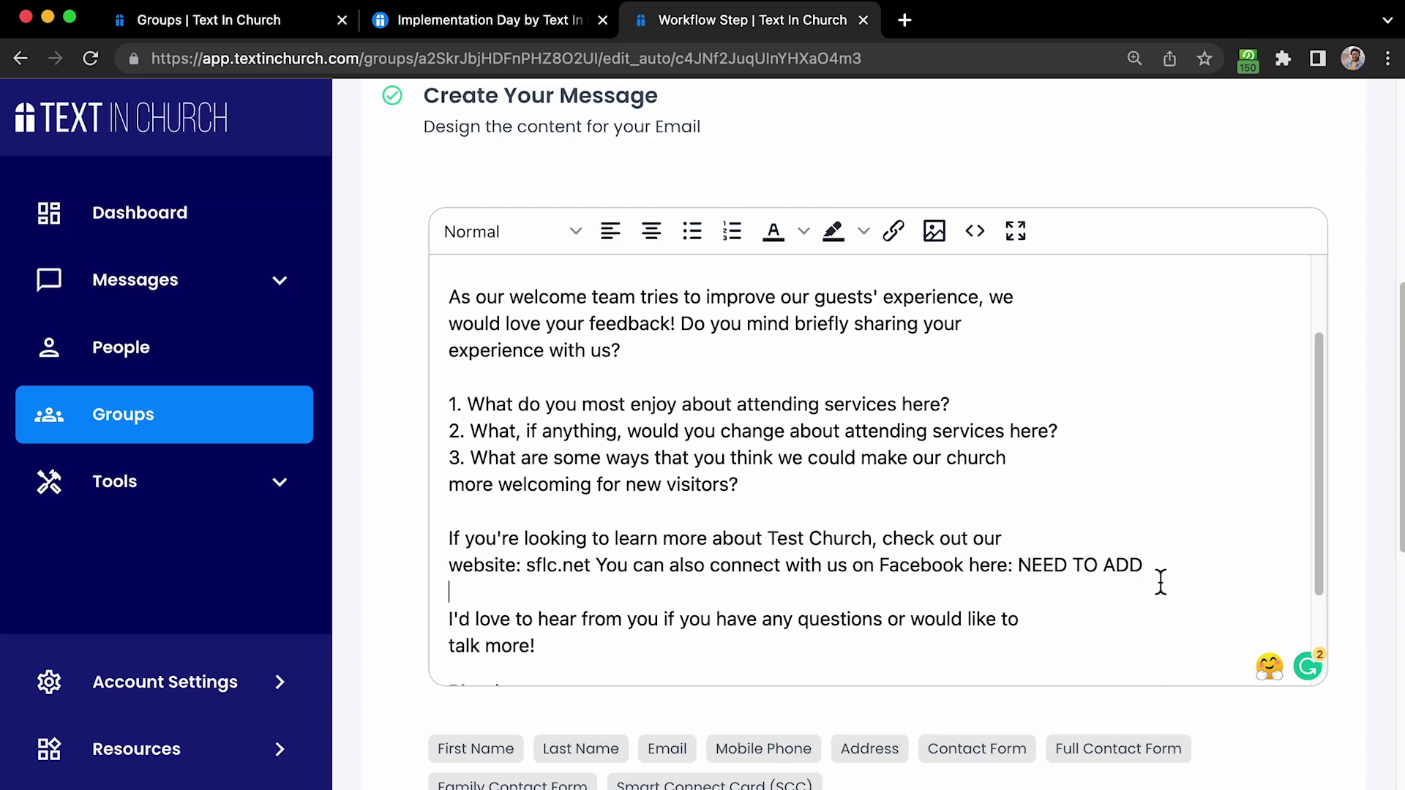
scroll(1159, 581, "down", 3)
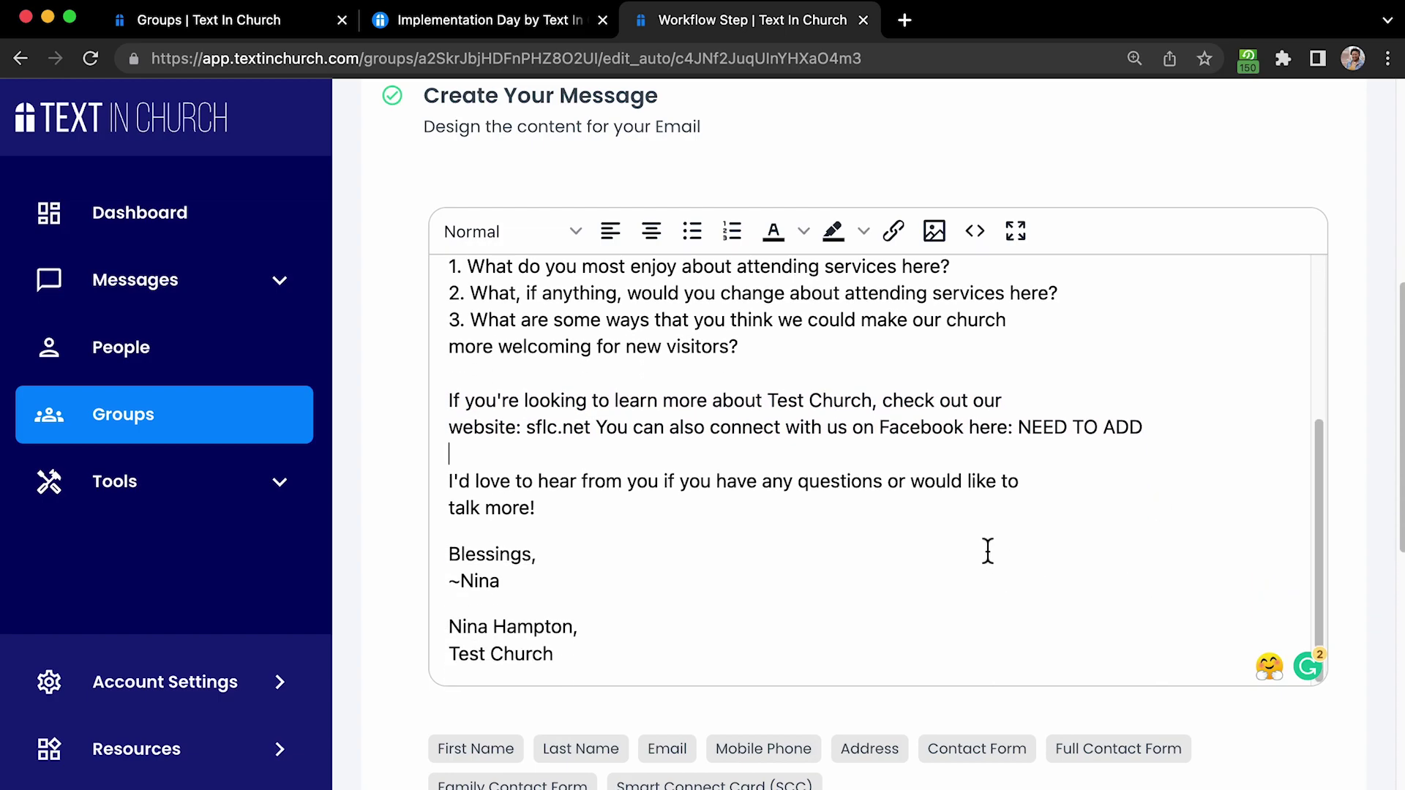
scroll(994, 553, "up", 2)
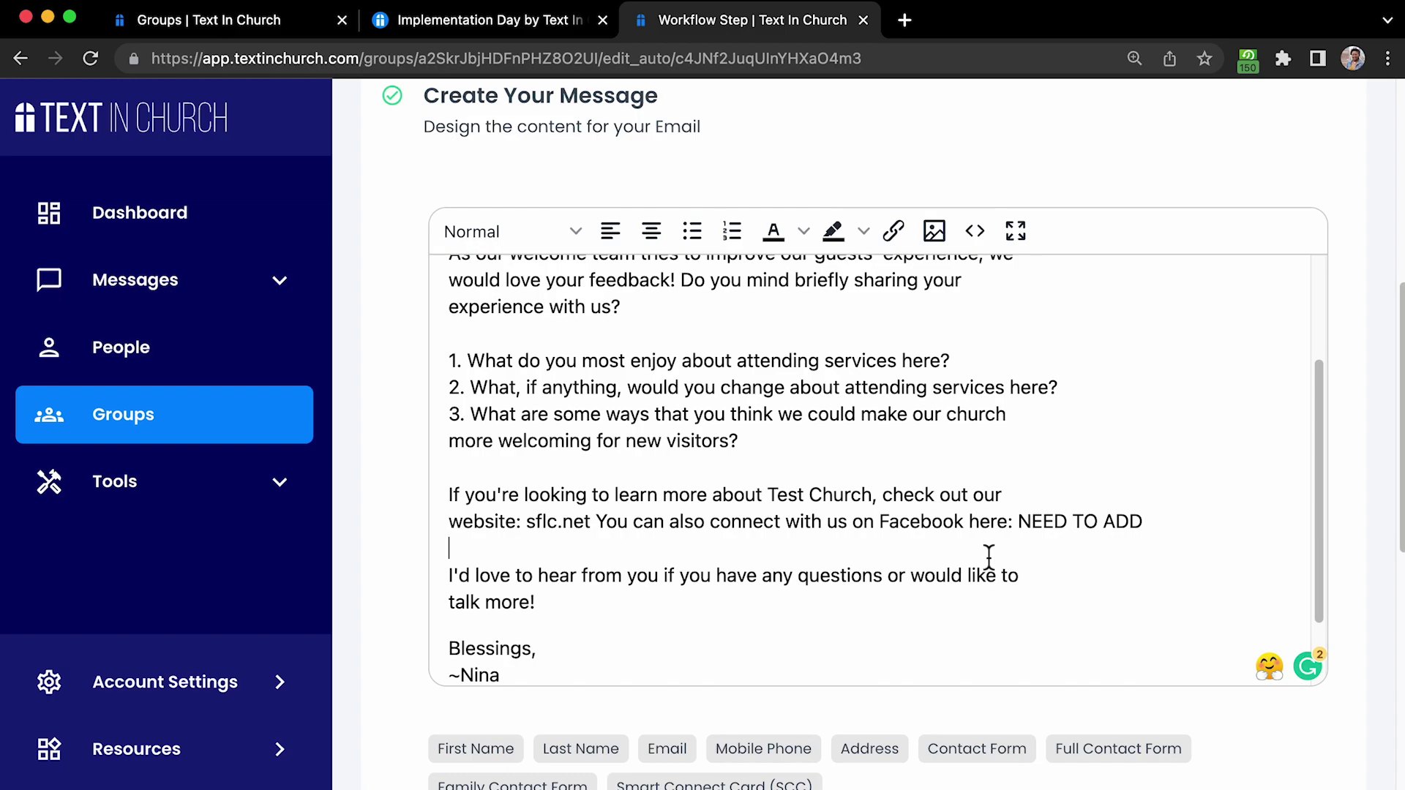
scroll(997, 557, "up", 1)
left_click(1185, 575)
left_click_drag(1186, 575, 1020, 585)
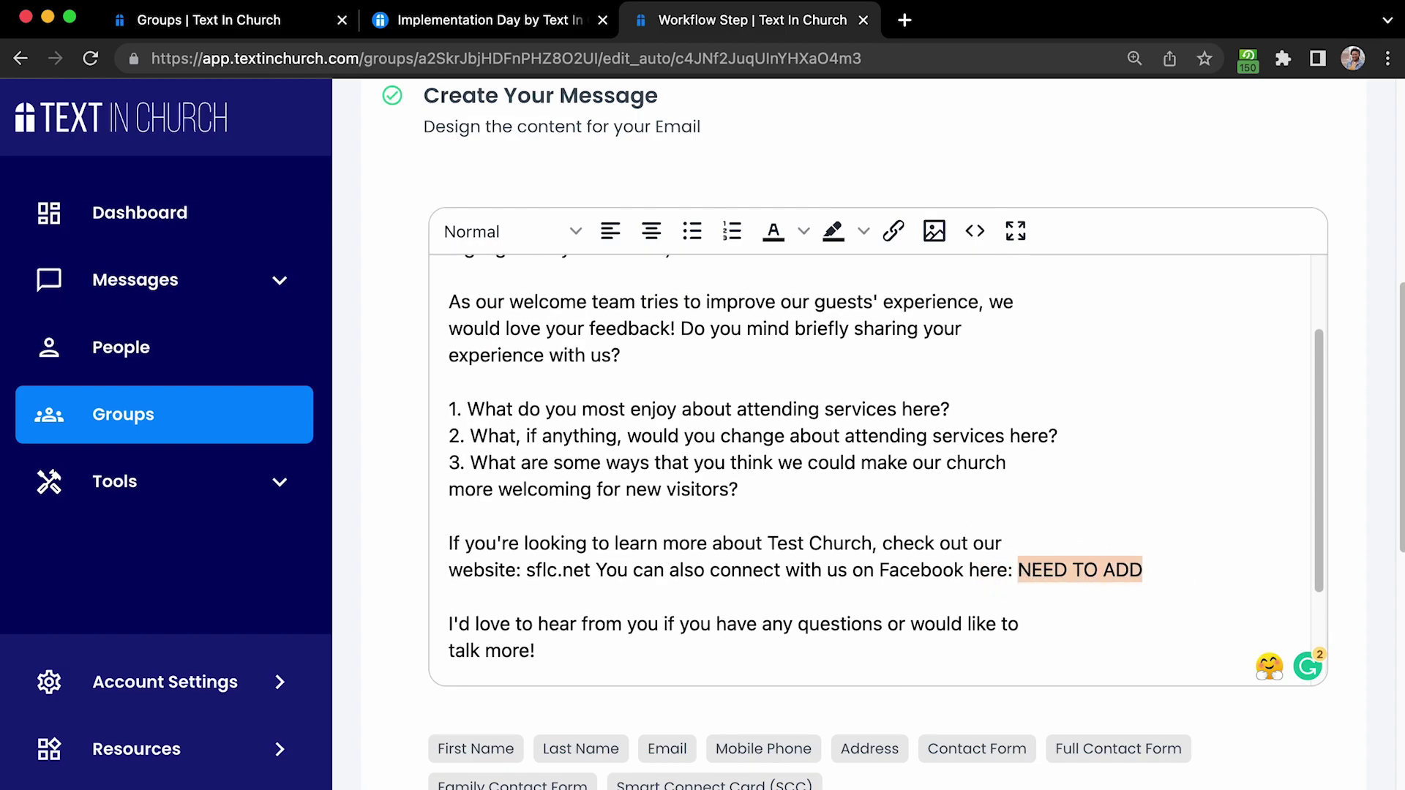
type("facebook.com")
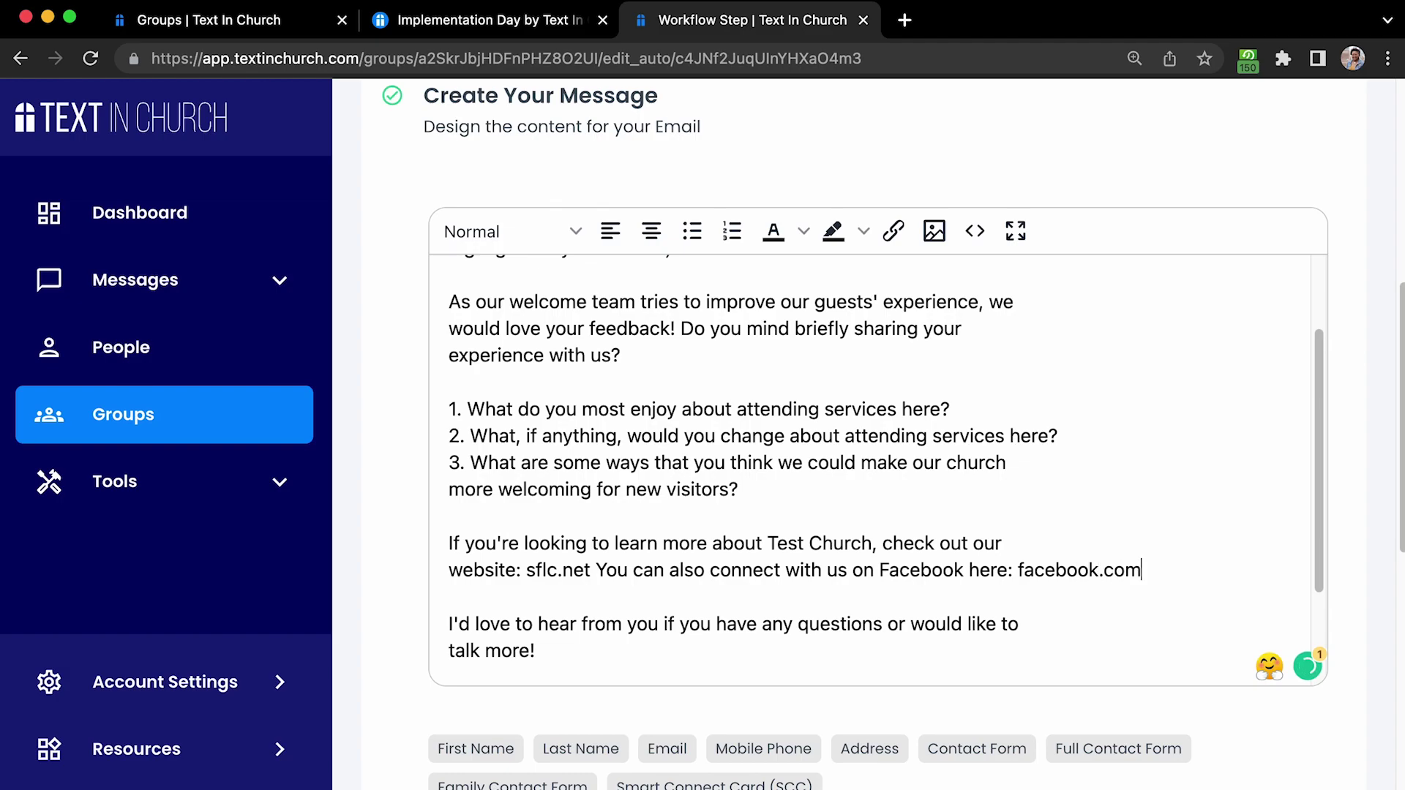
scroll(968, 557, "down", 5)
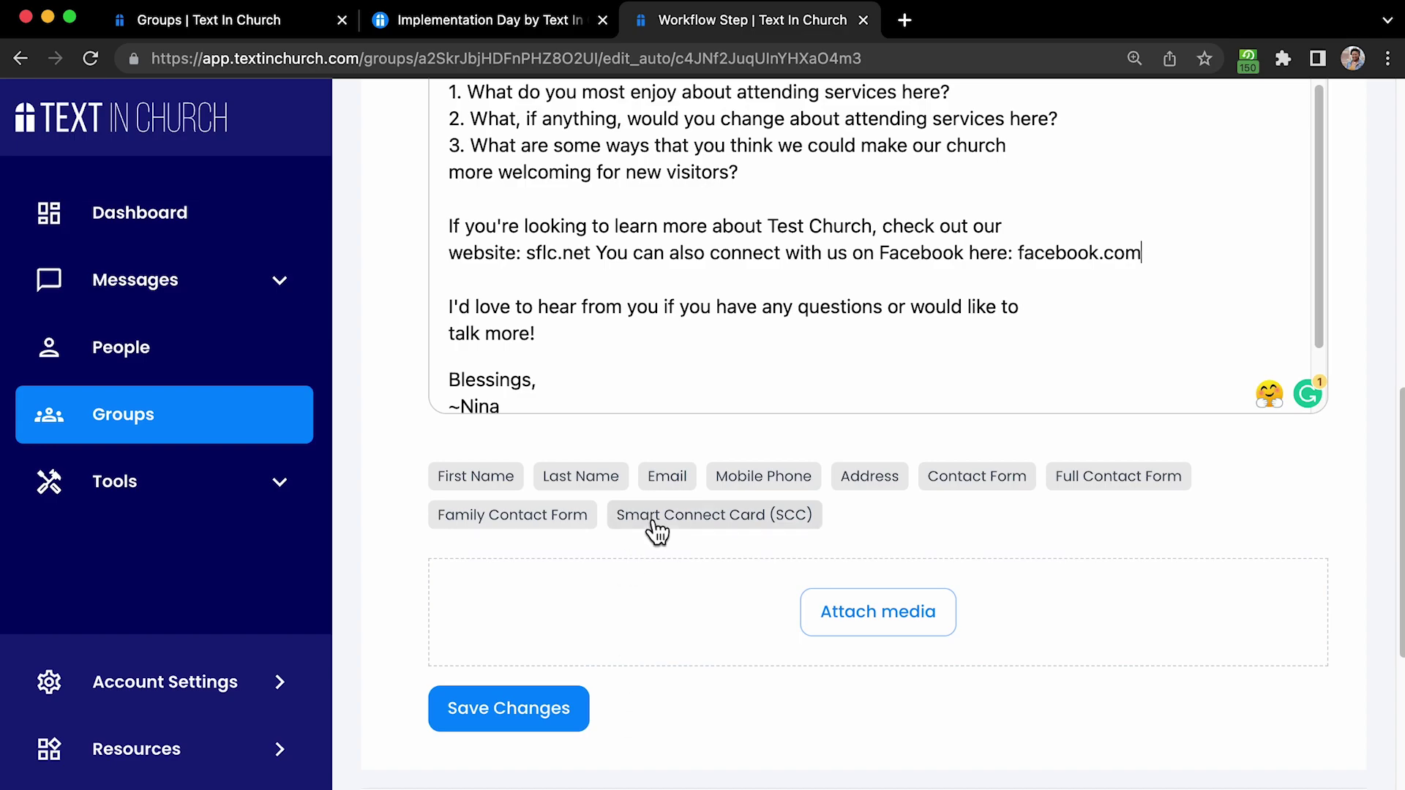
scroll(659, 530, "up", 1)
left_click(521, 743)
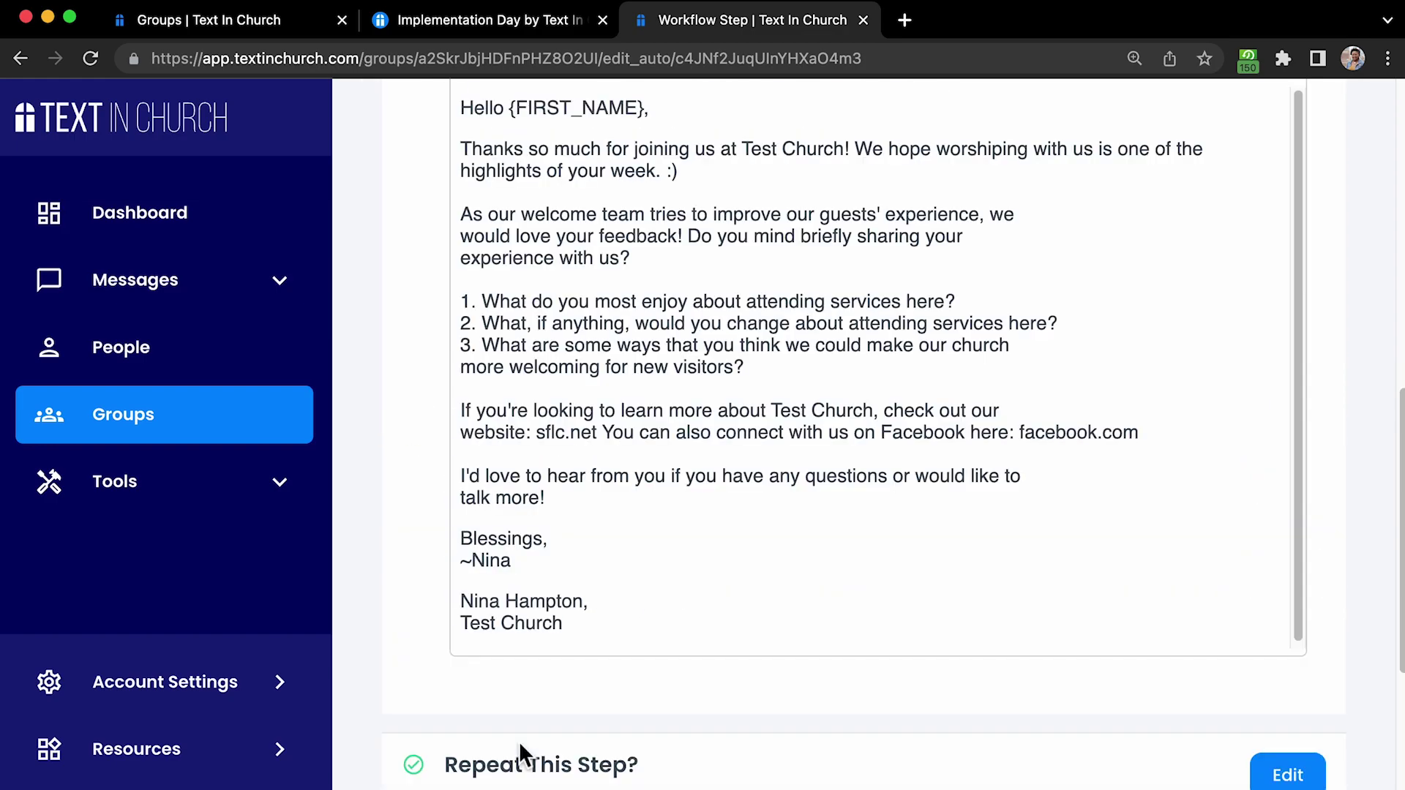
- Edit the Schedule Your Message settings, currently Delay After Group Join, Any Day, 01:00 PM
scroll(585, 678, "down", 4)
scroll(588, 673, "down", 2)
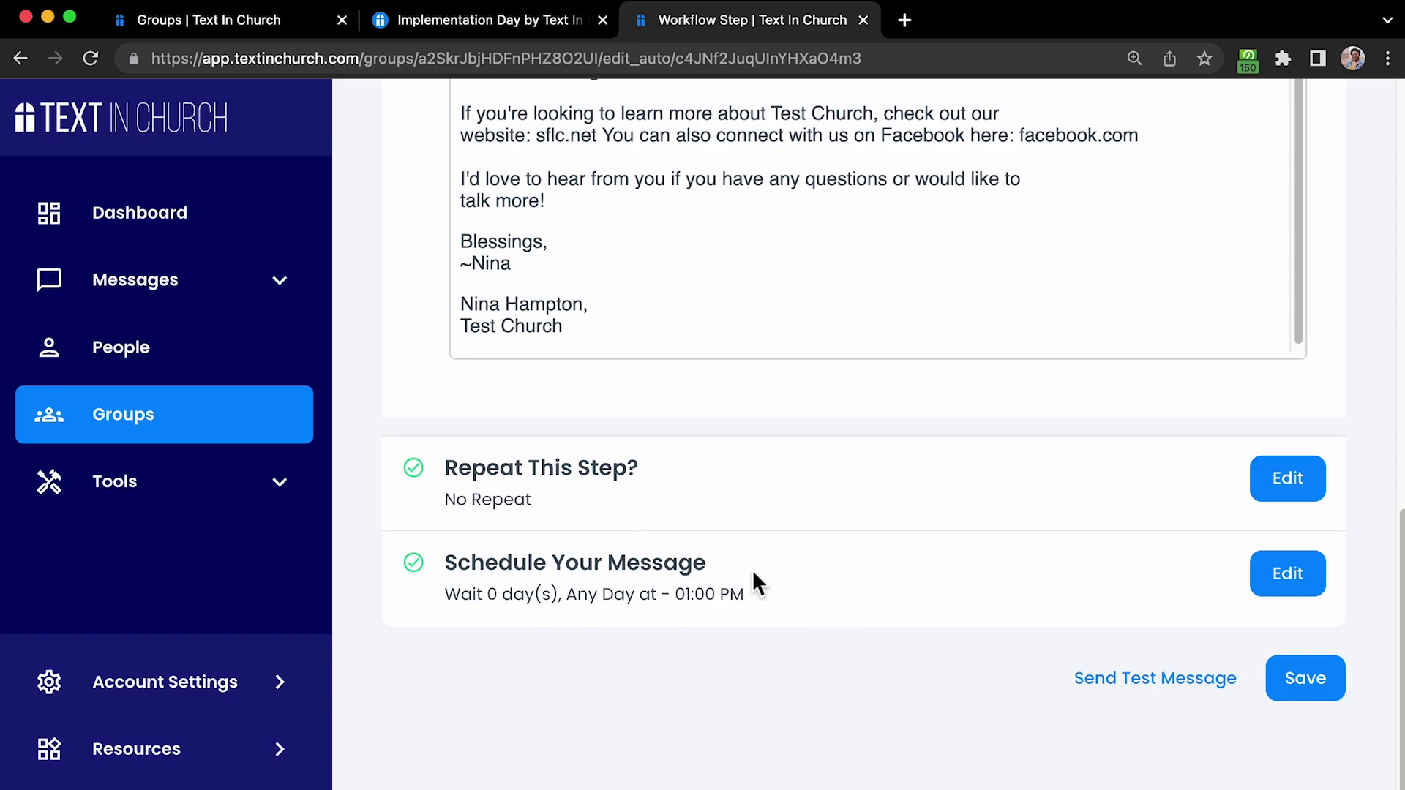
left_click(1296, 577)
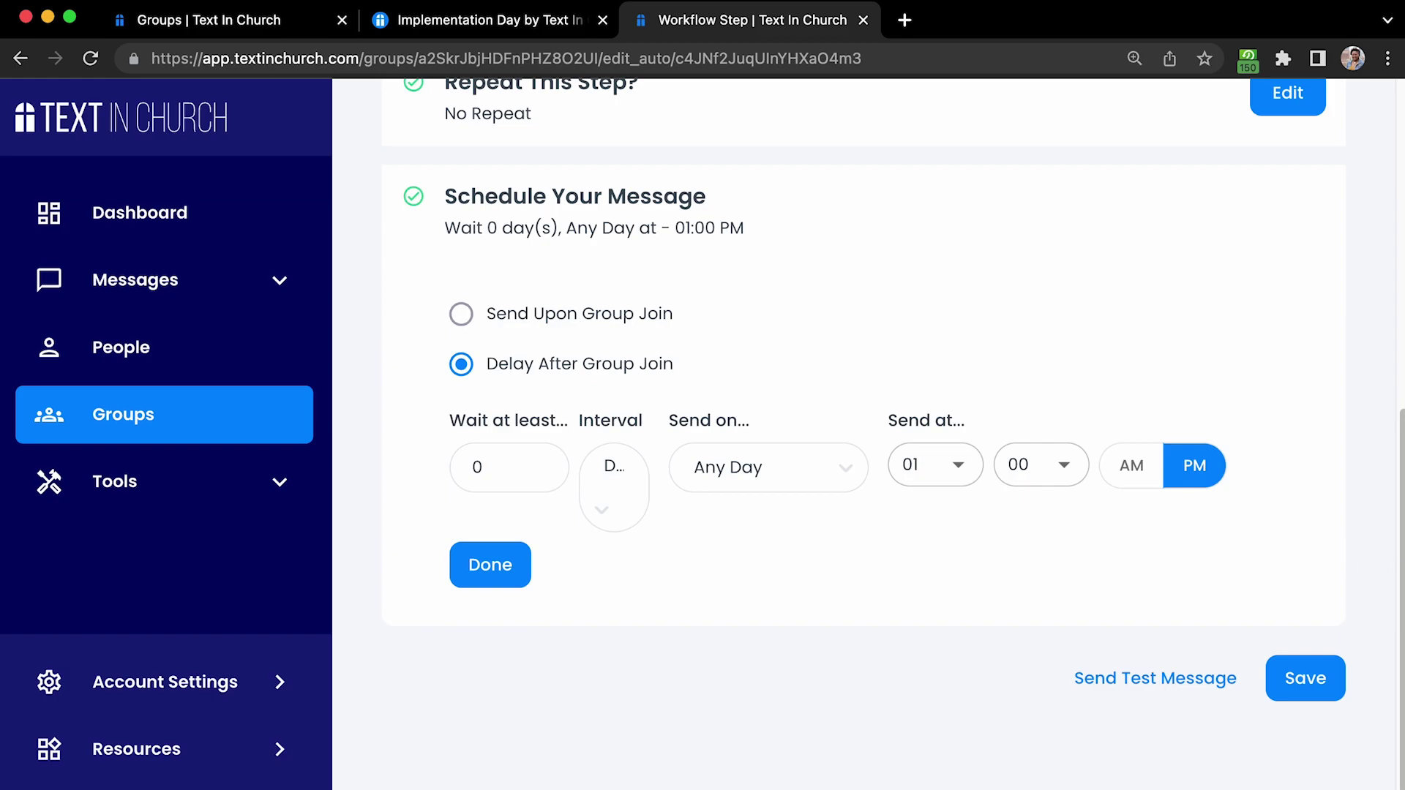
- Keep the wait interval in Days and set the send day to Sunday
scroll(1402, 461, "up", 5)
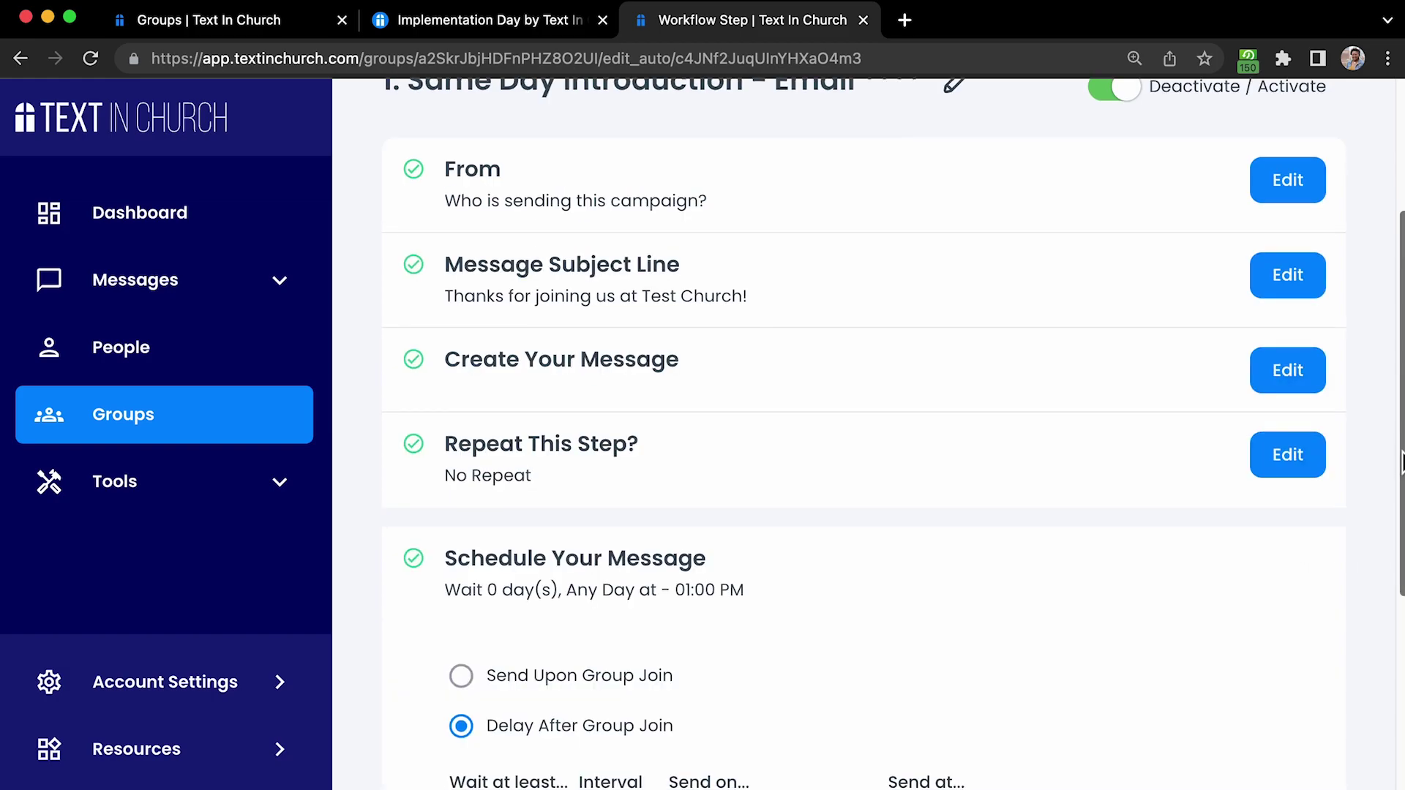
scroll(1401, 461, "down", 5)
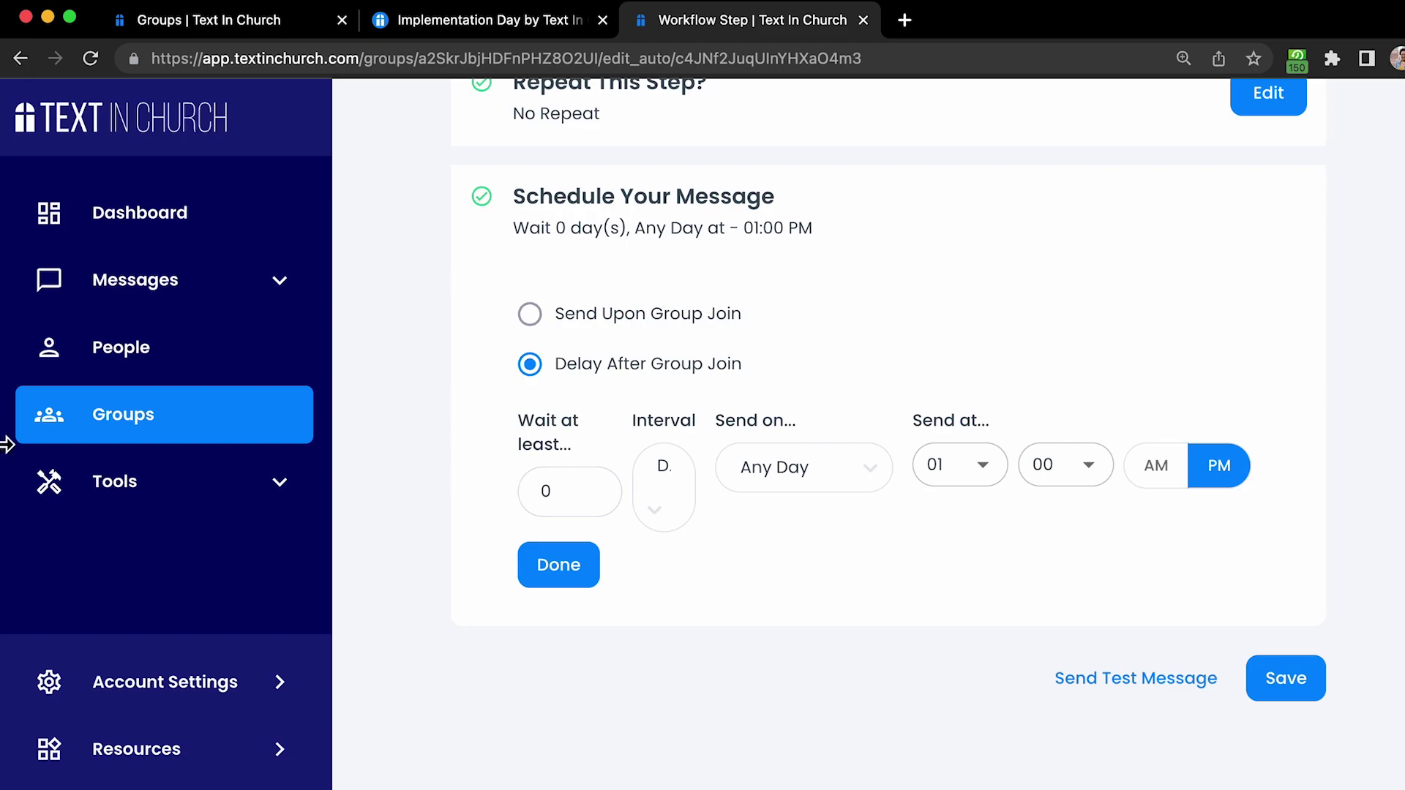
left_click(585, 489)
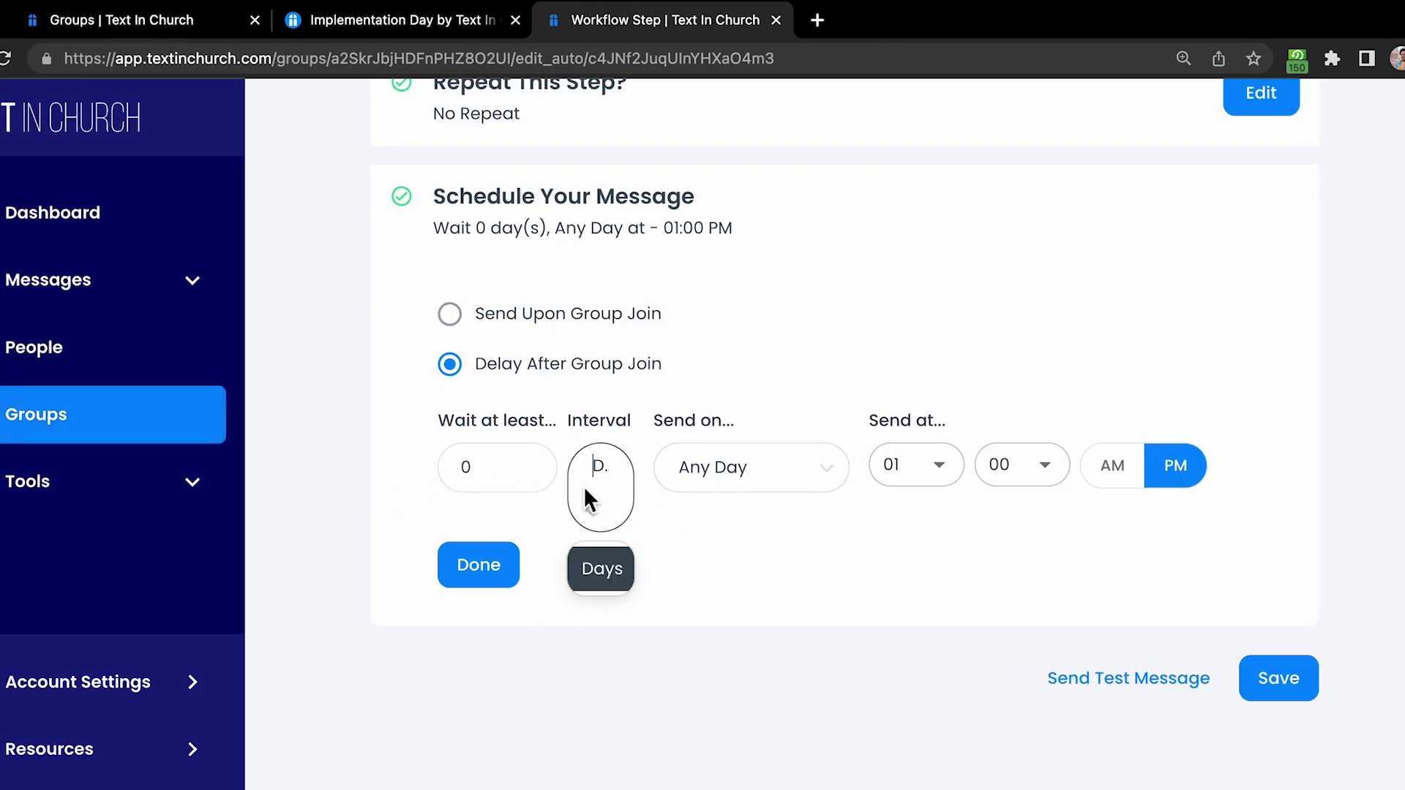
left_click(591, 572)
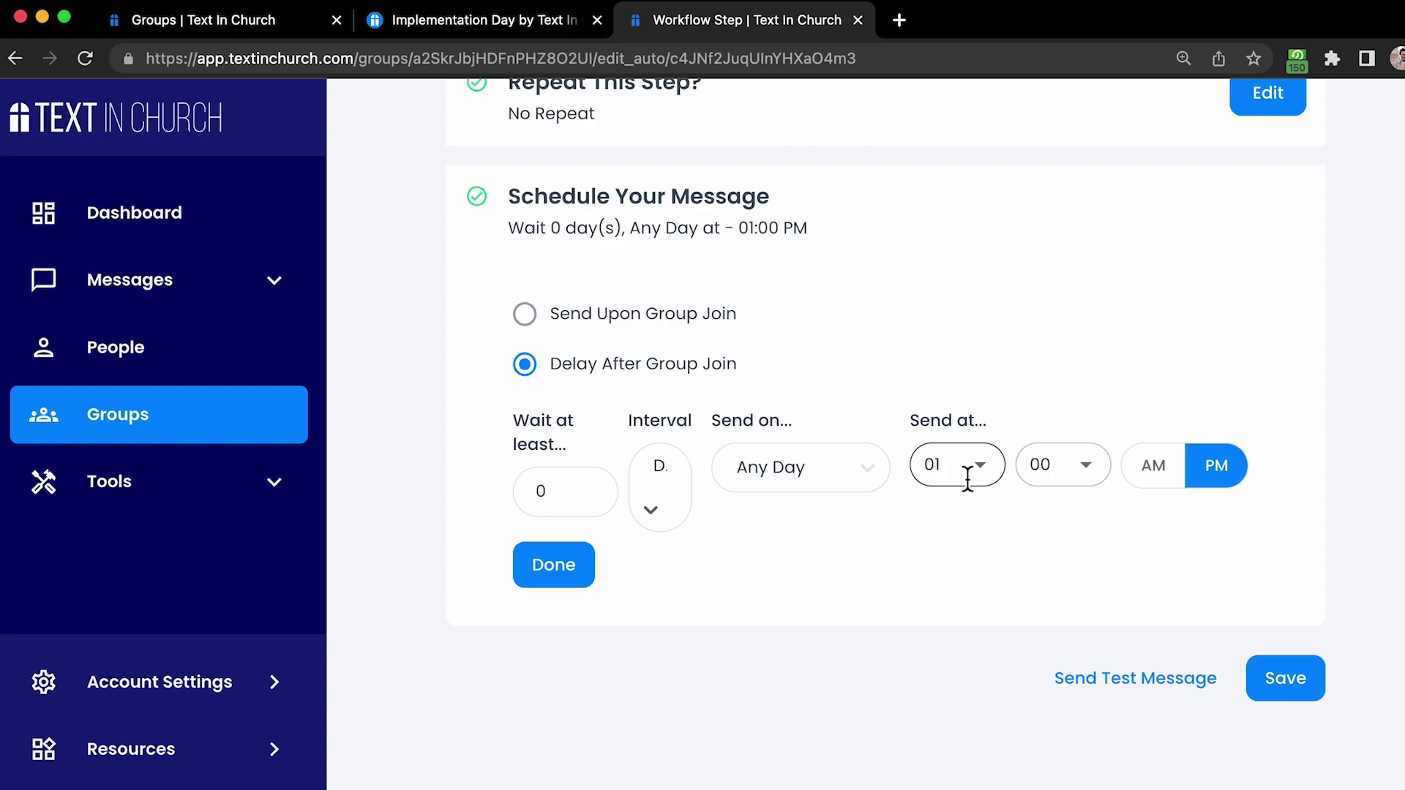
left_click(845, 468)
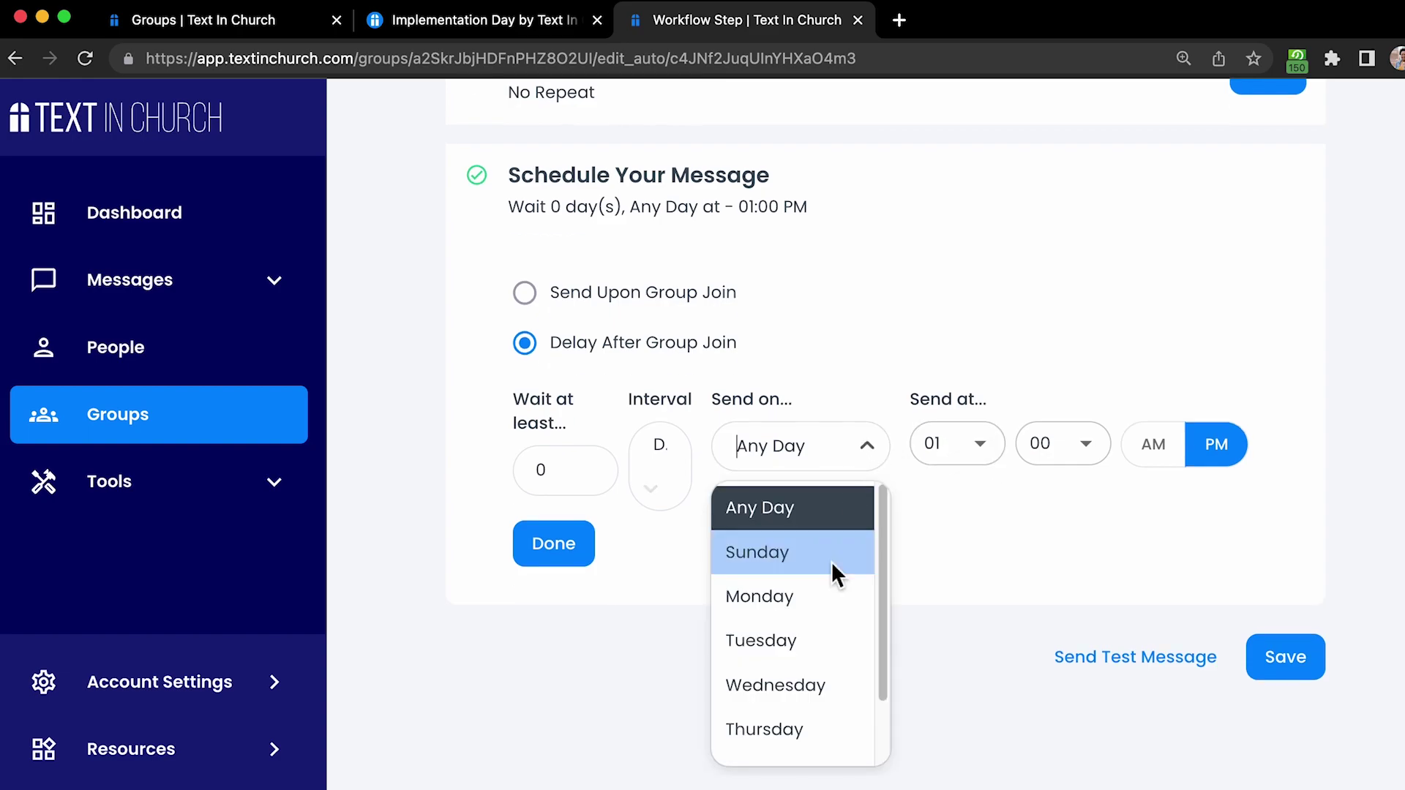
left_click(832, 561)
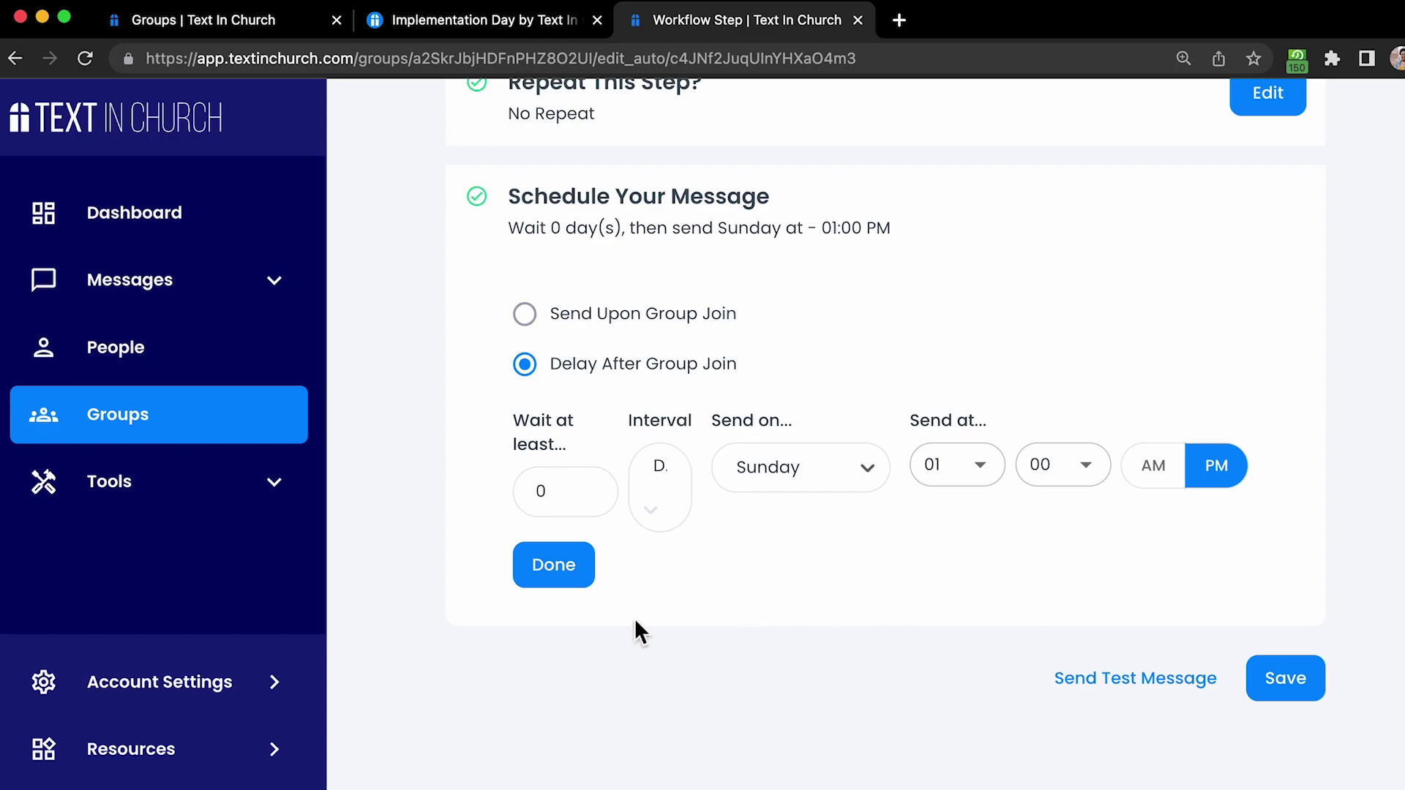
- Set the send time to 02:29 PM, finish the schedule, and save the step
left_click(1003, 479)
left_click(968, 559)
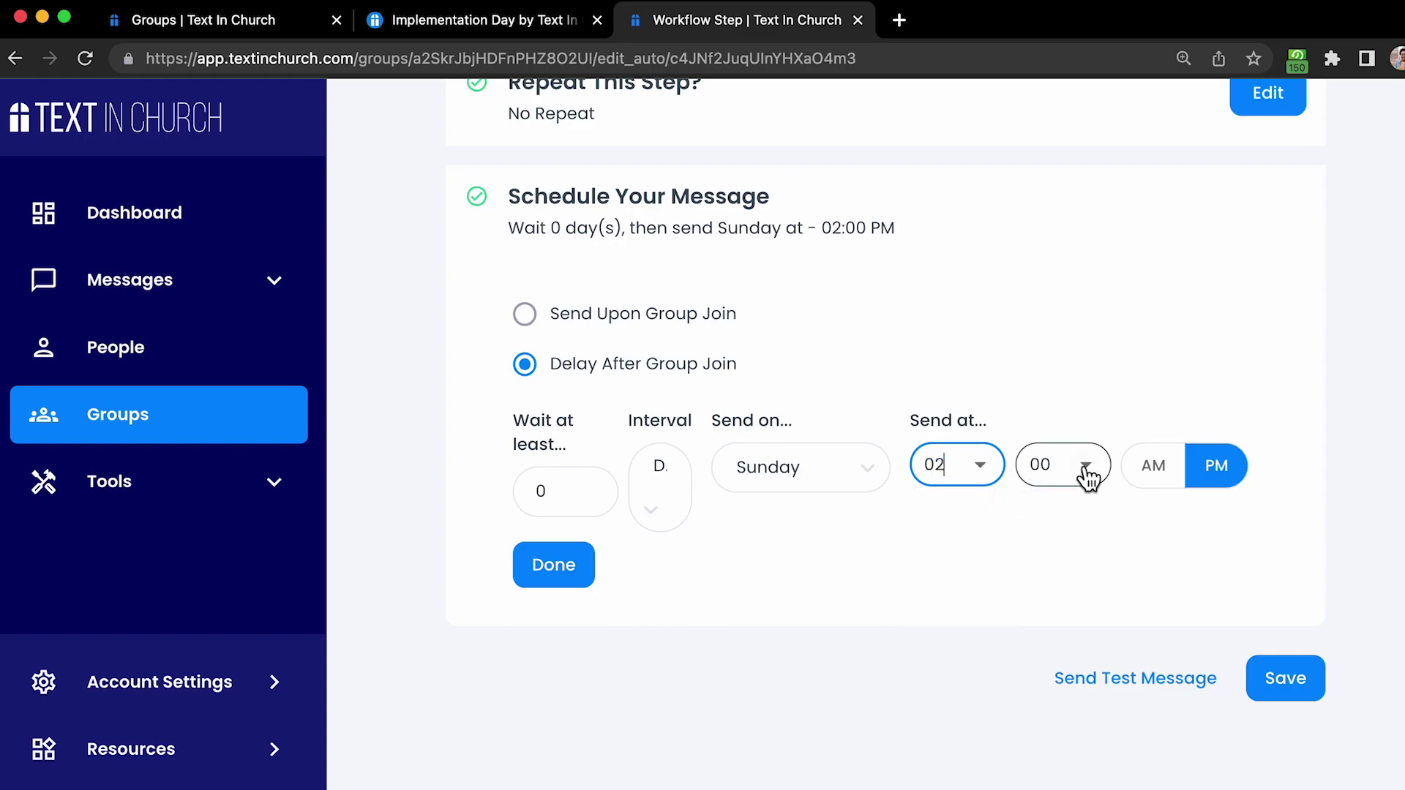
left_click(1087, 475)
scroll(1060, 640, "down", 10)
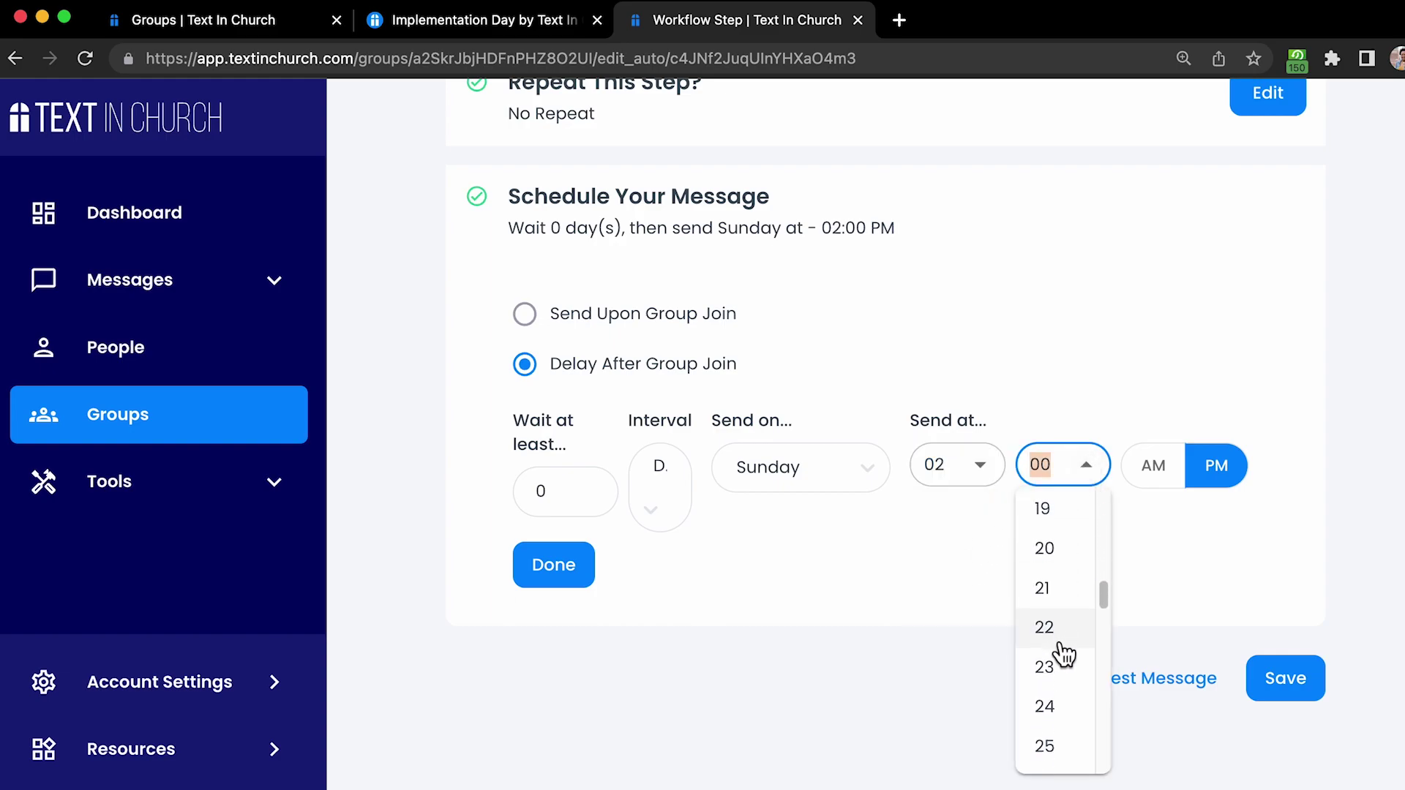
scroll(1065, 655, "down", 5)
scroll(1072, 656, "down", 1)
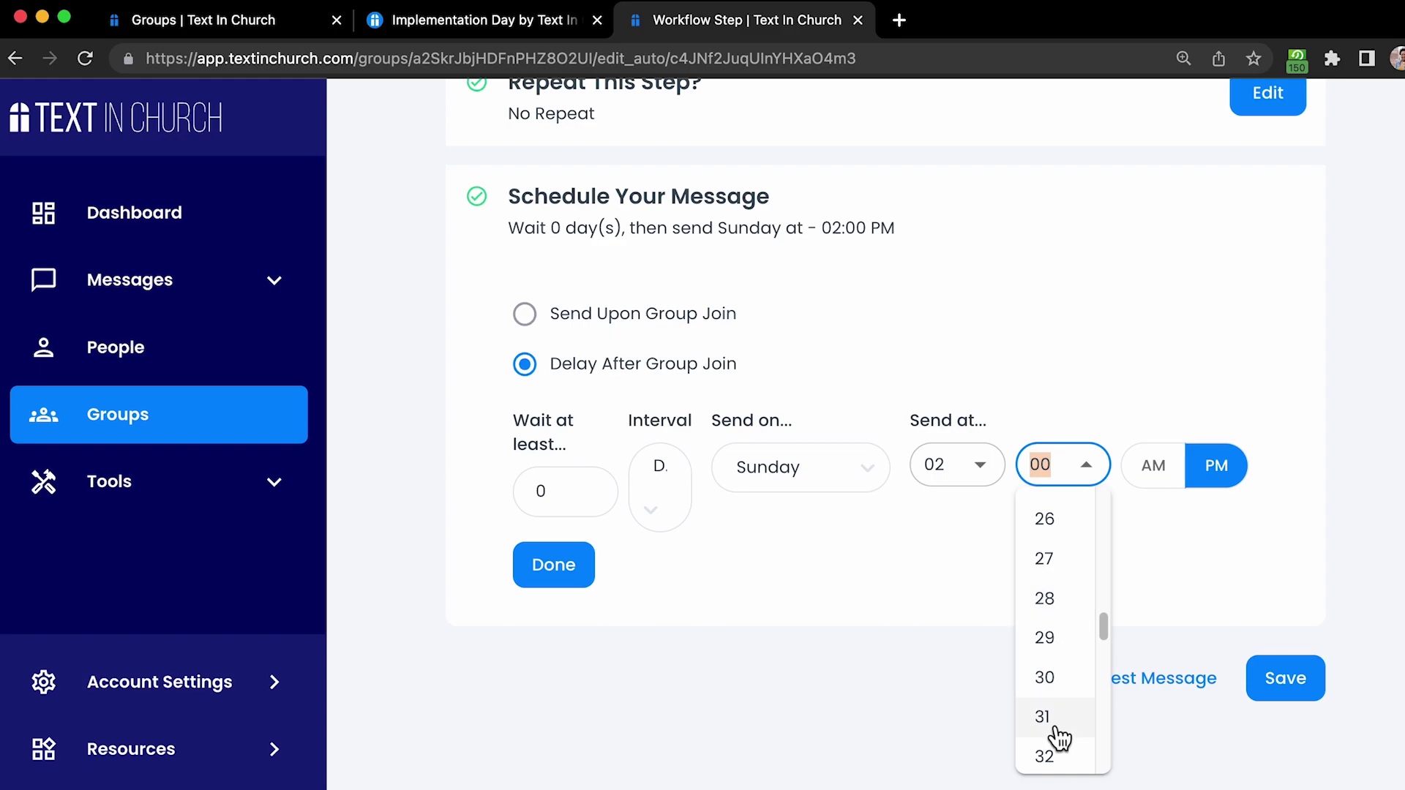
left_click(1083, 637)
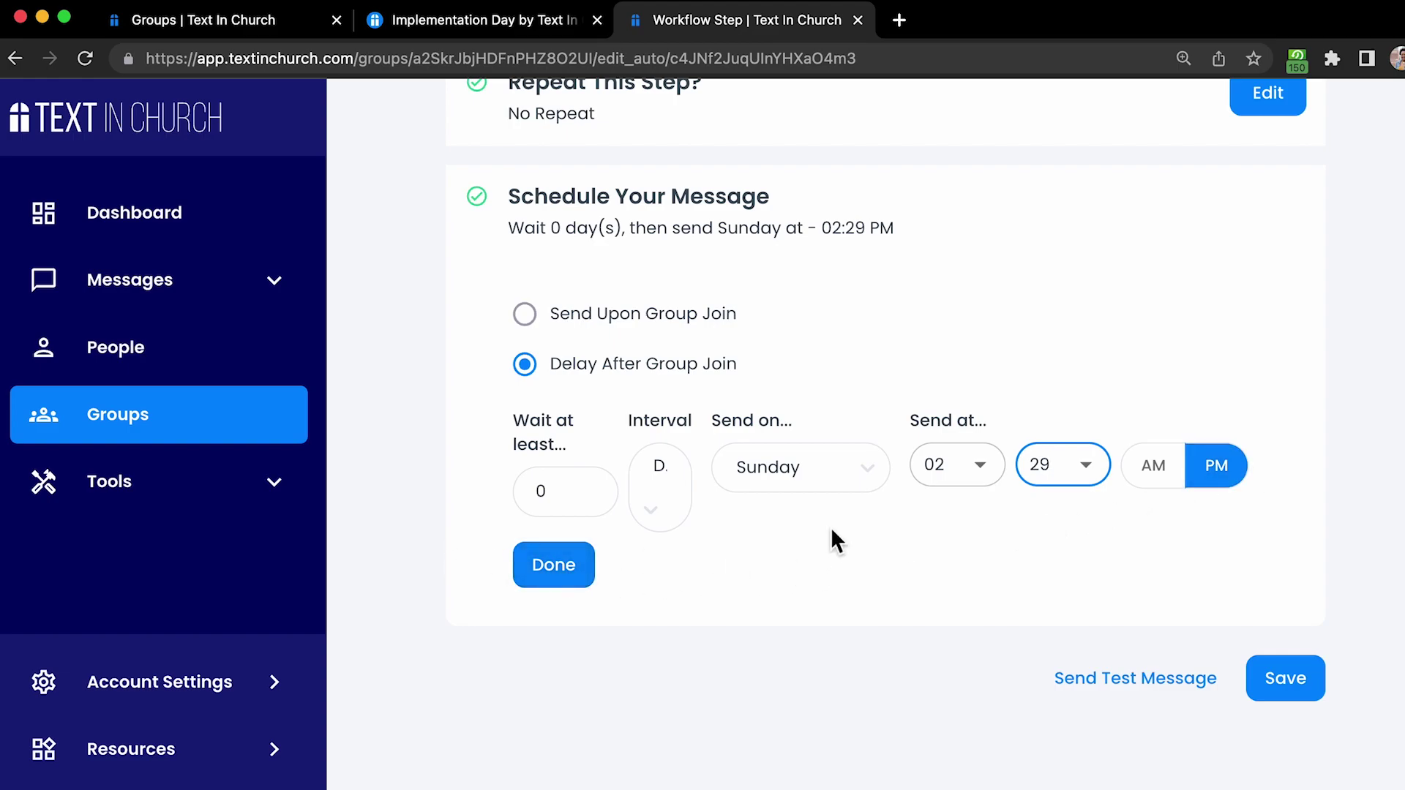
left_click(558, 579)
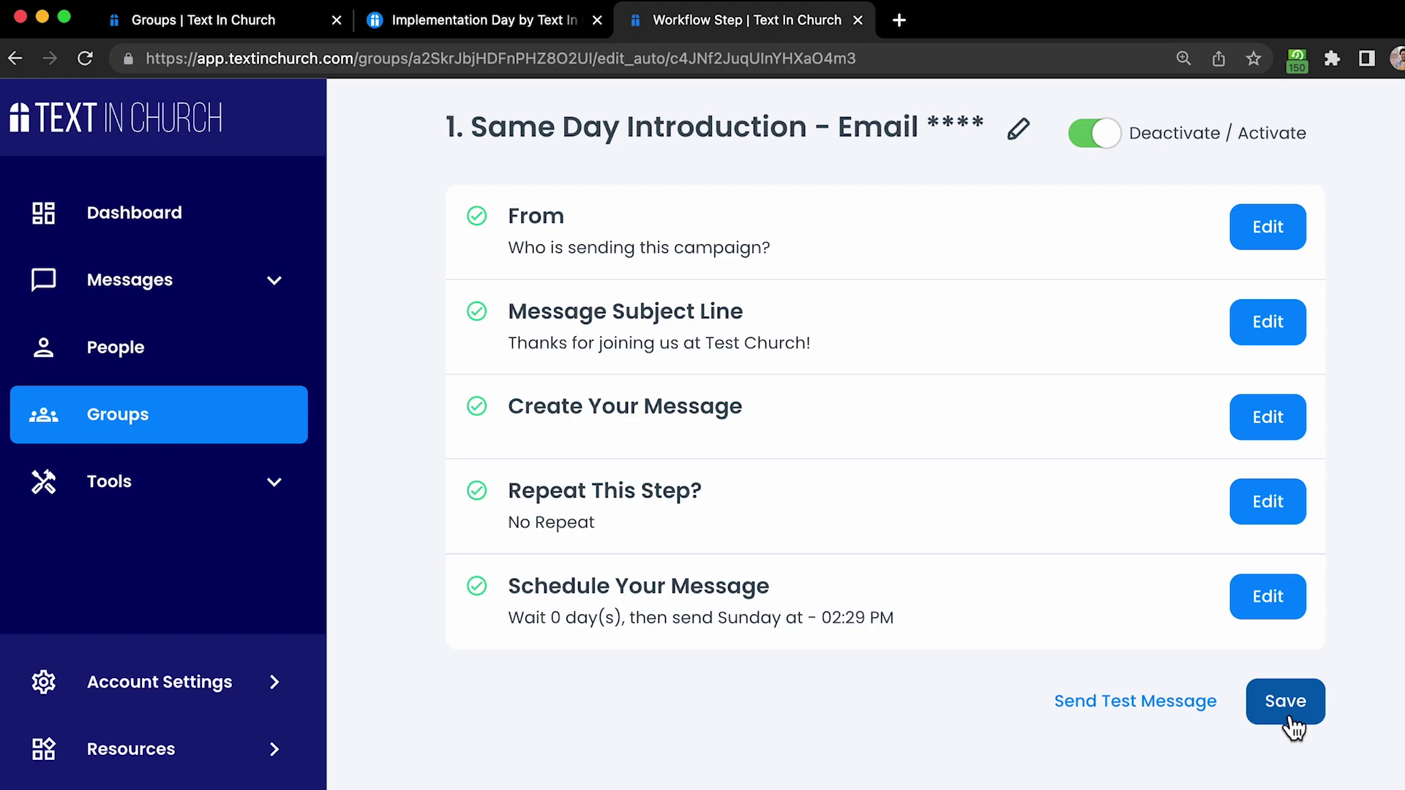
left_click(1292, 723)
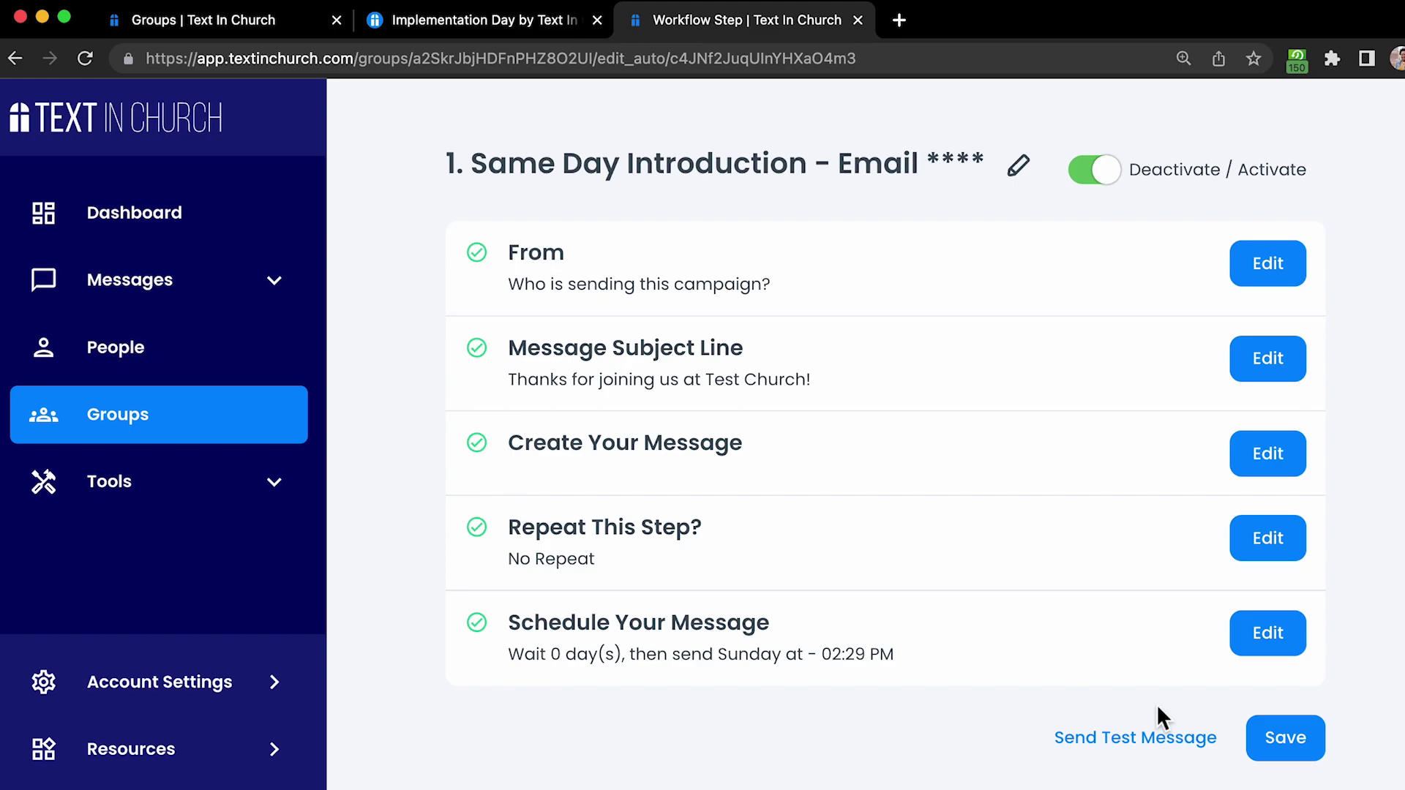
left_click(1195, 740)
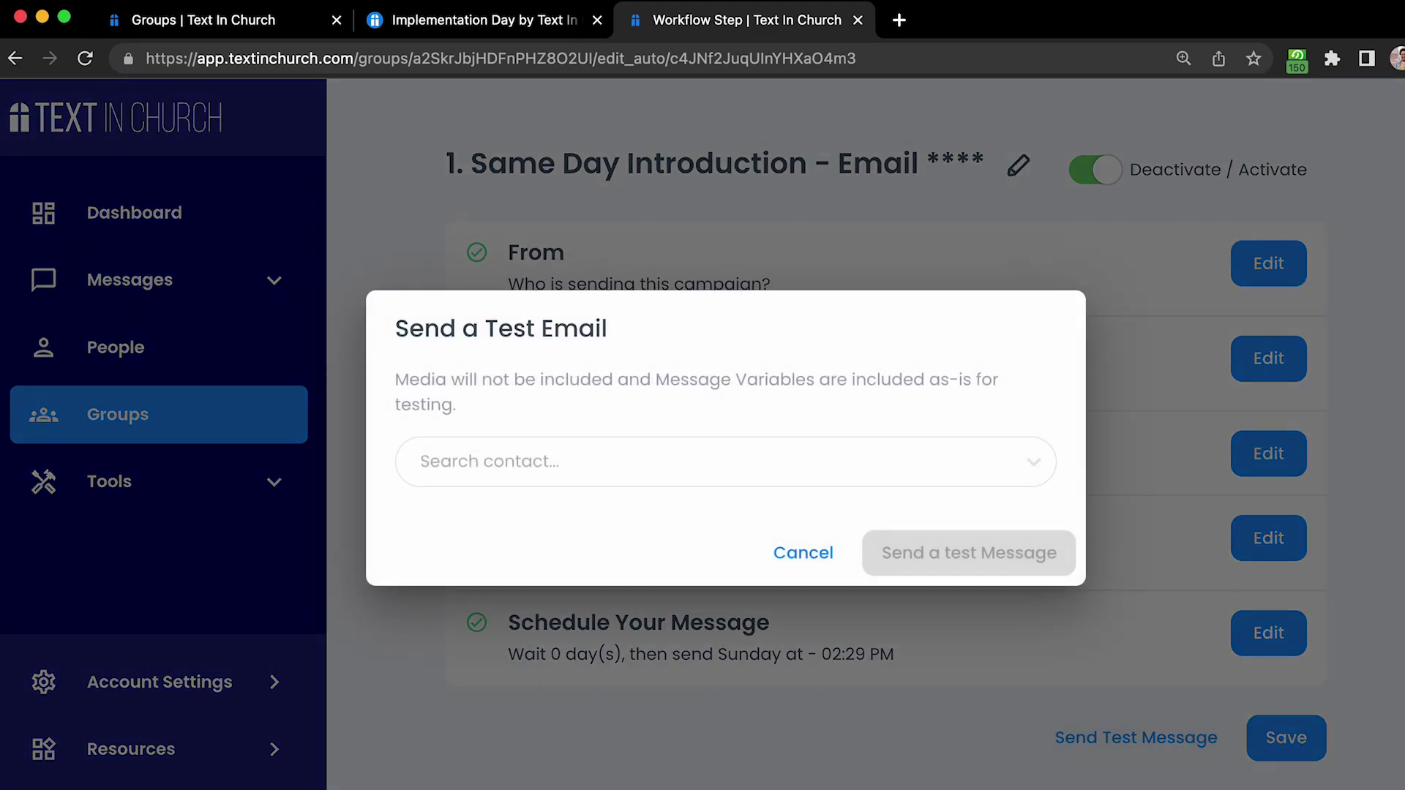
left_click(810, 477)
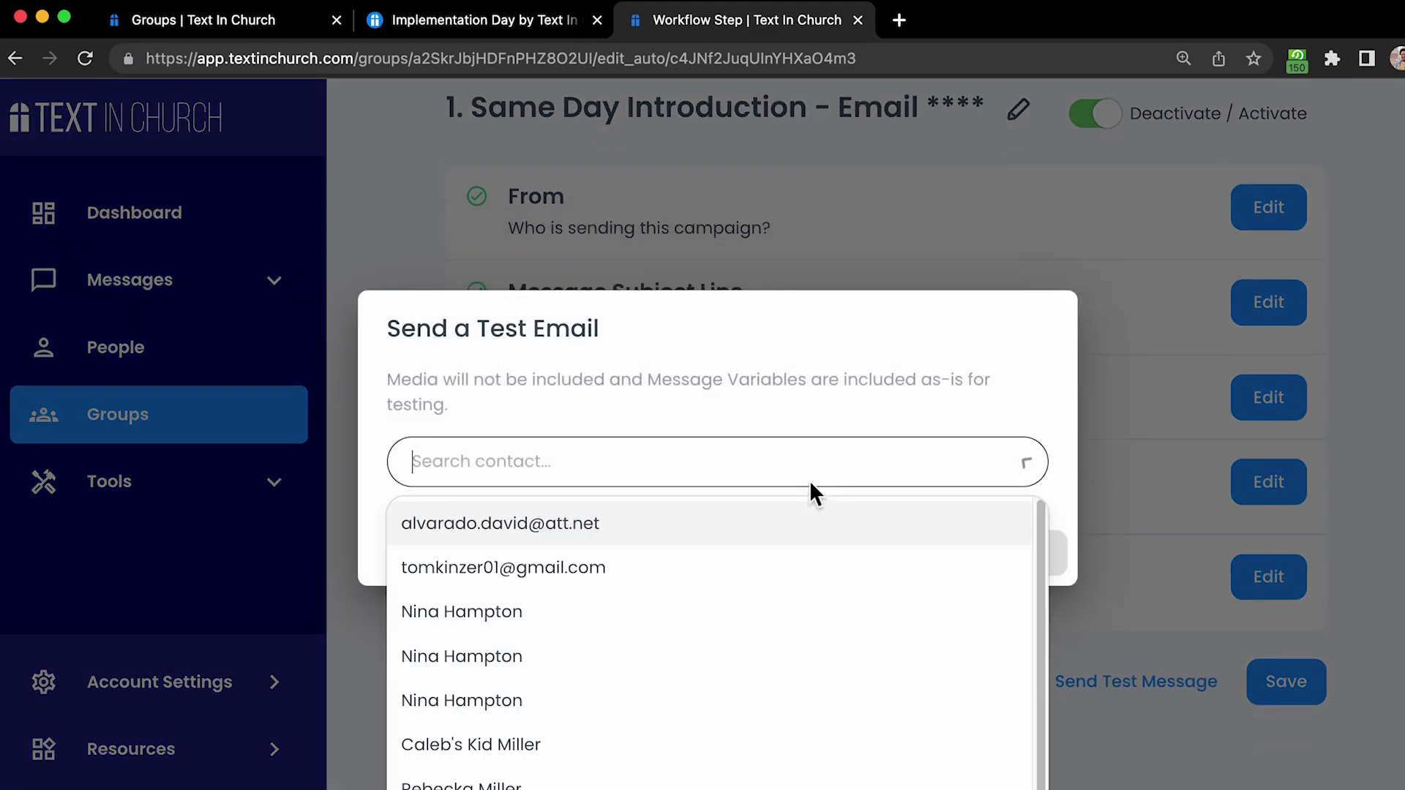
scroll(816, 524, "down", 1)
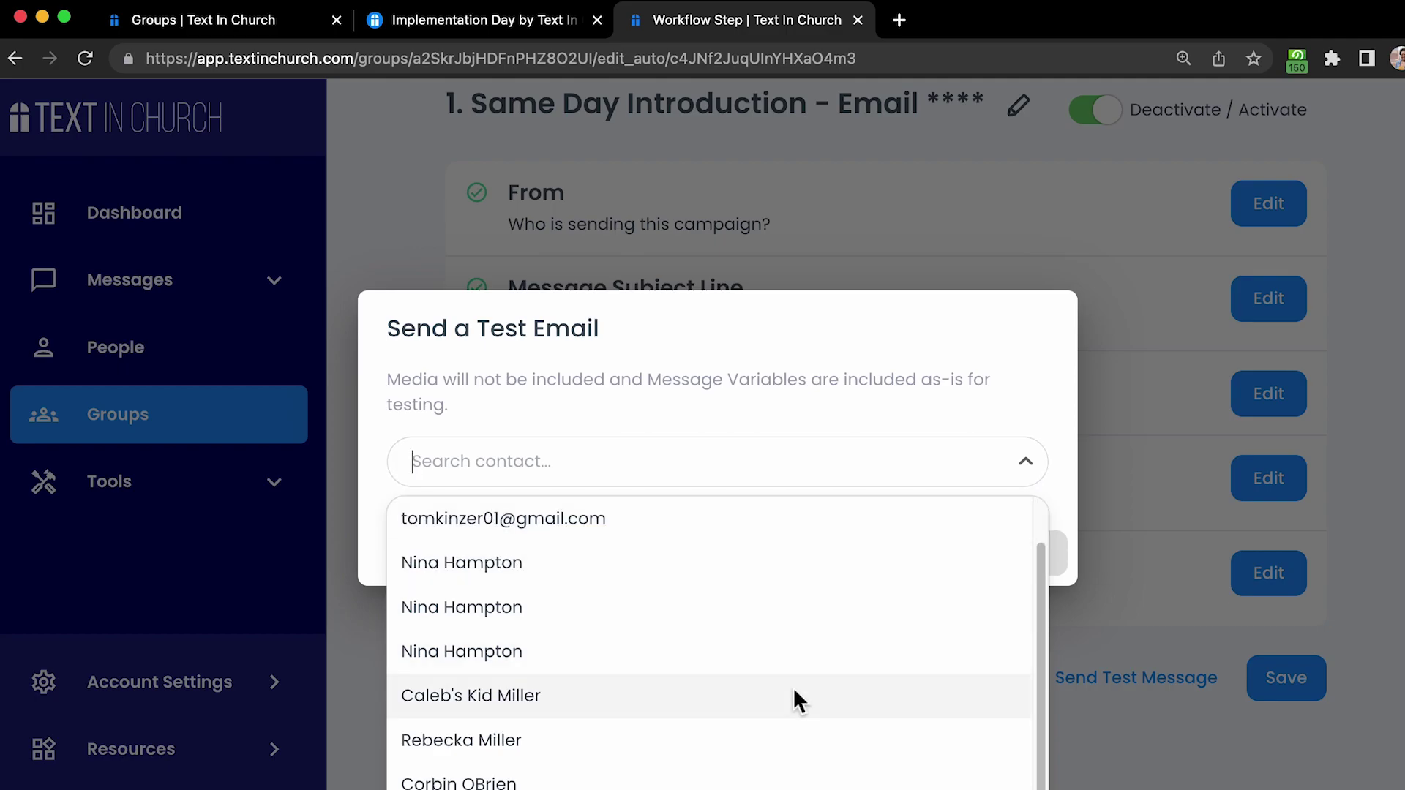
left_click(899, 421)
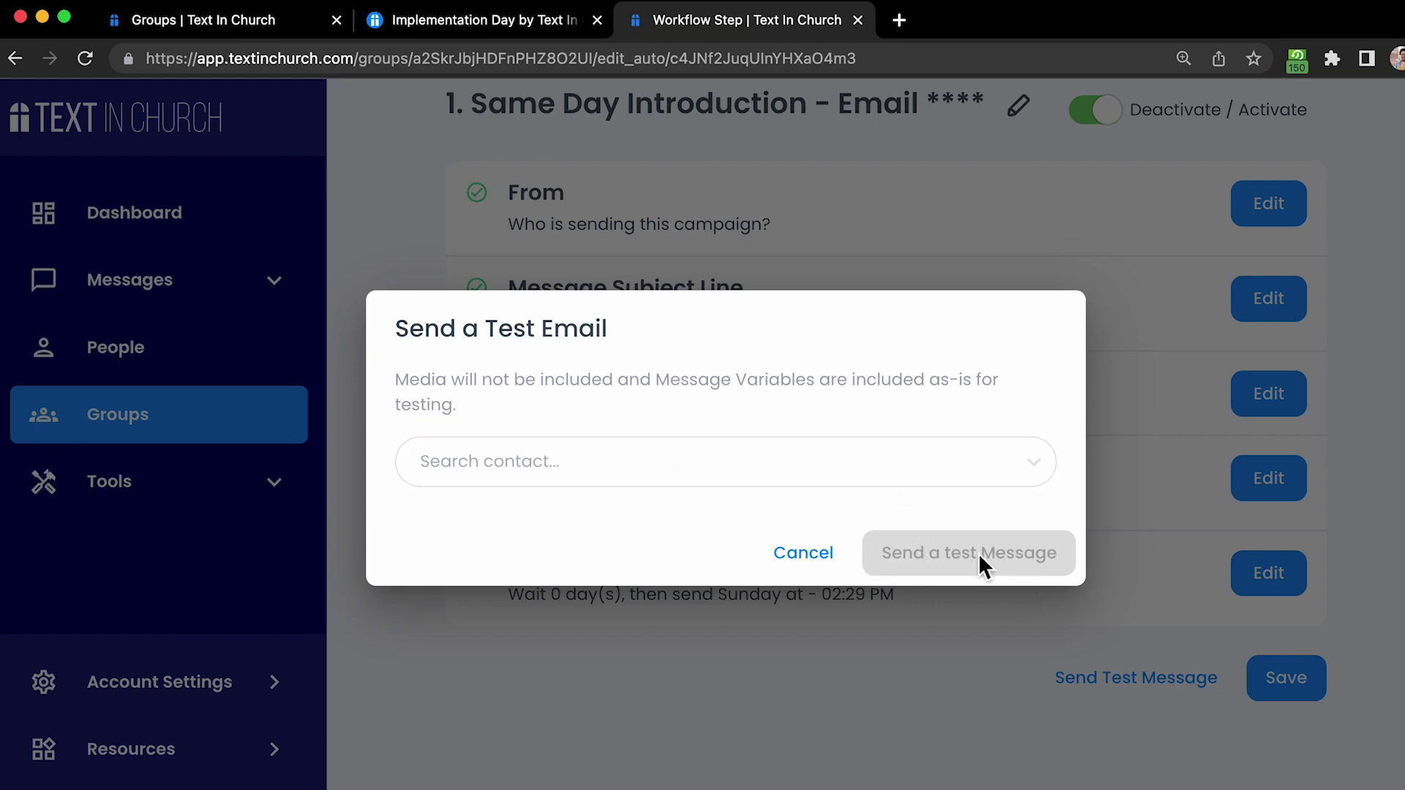
left_click(804, 553)
scroll(958, 410, "up", 3)
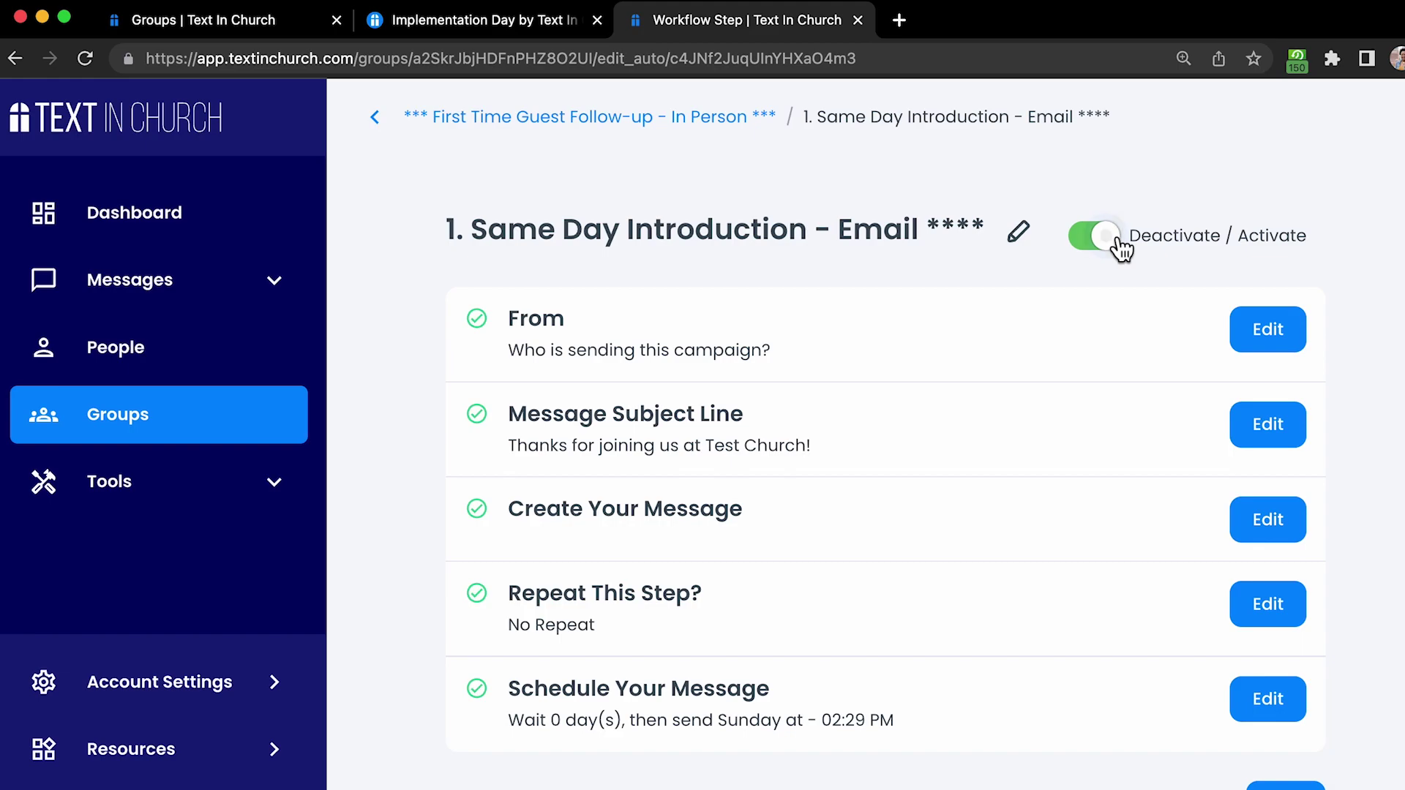
left_click(1117, 240)
left_click(1118, 242)
left_click(1037, 236)
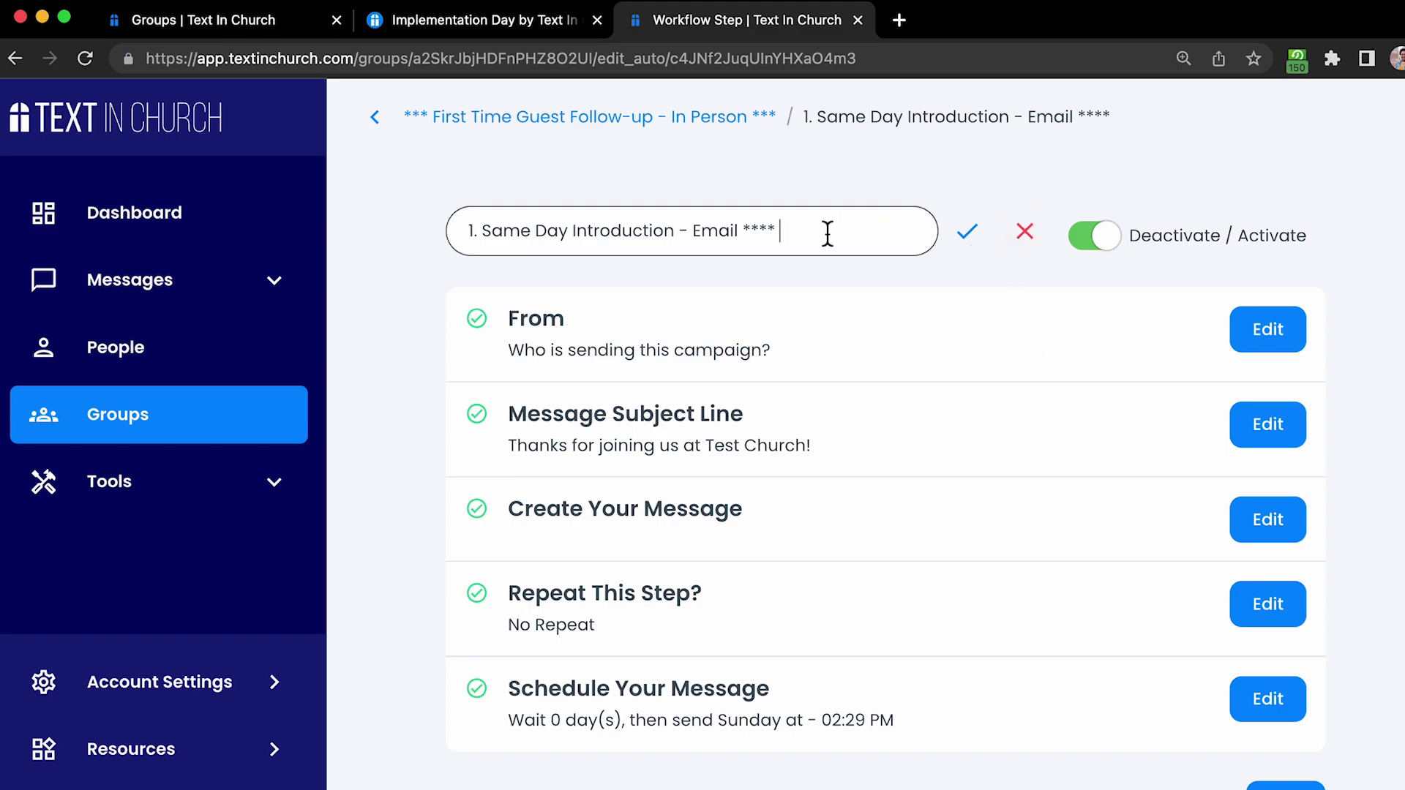
left_click_drag(805, 228, 535, 227)
left_click(868, 247)
left_click(1025, 234)
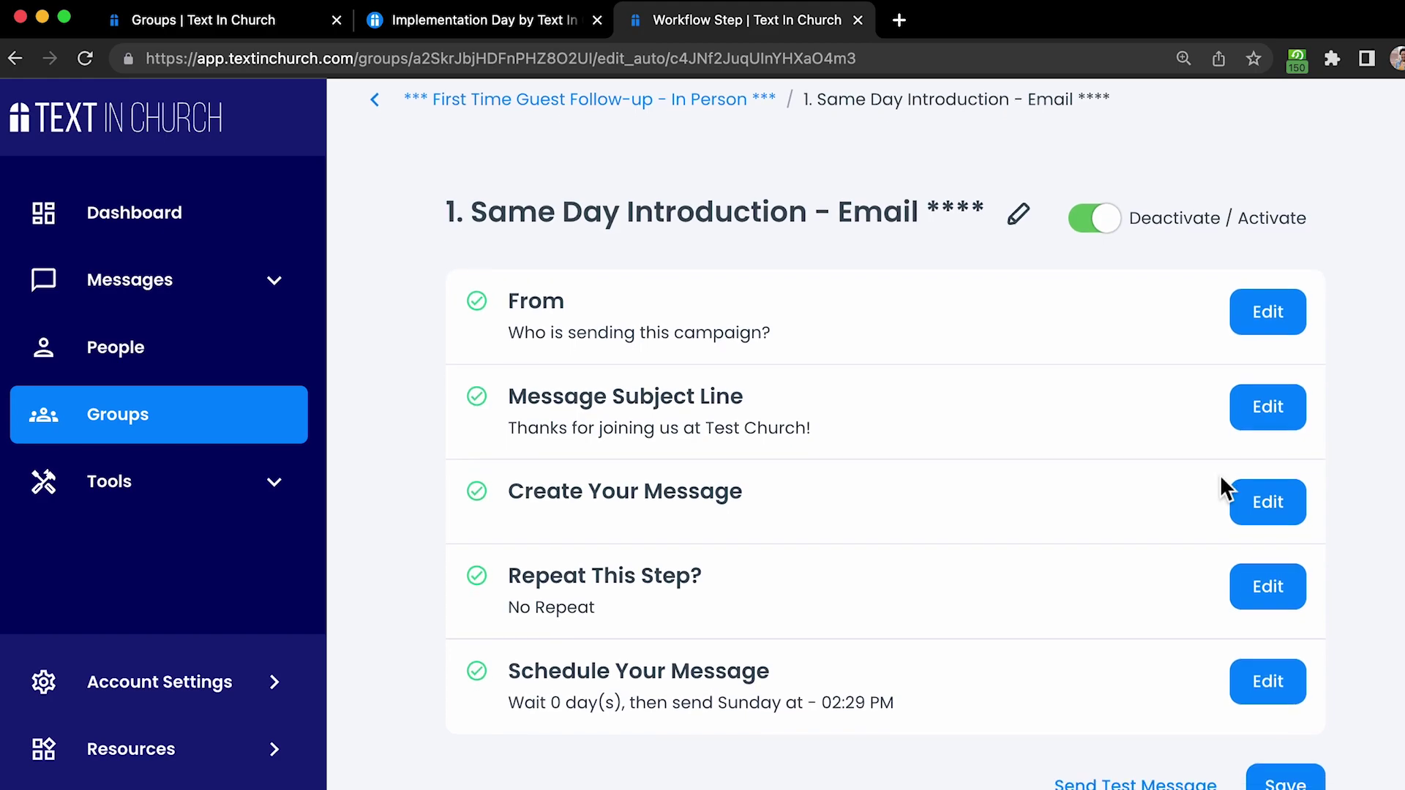
scroll(1220, 480, "down", 3)
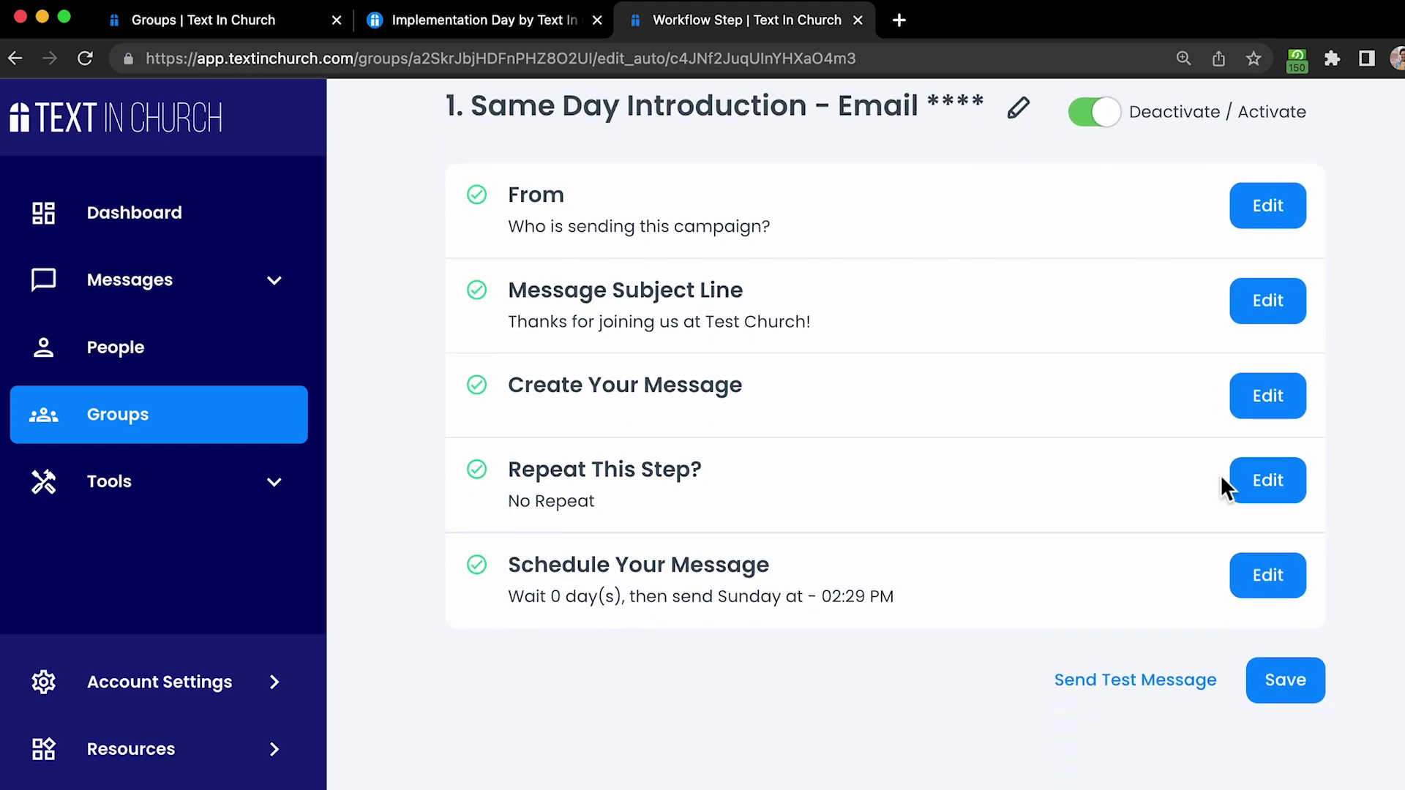
- Save the email step and confirm its Sunday 02:29 PM schedule in You're Ready to Go
left_click(1298, 685)
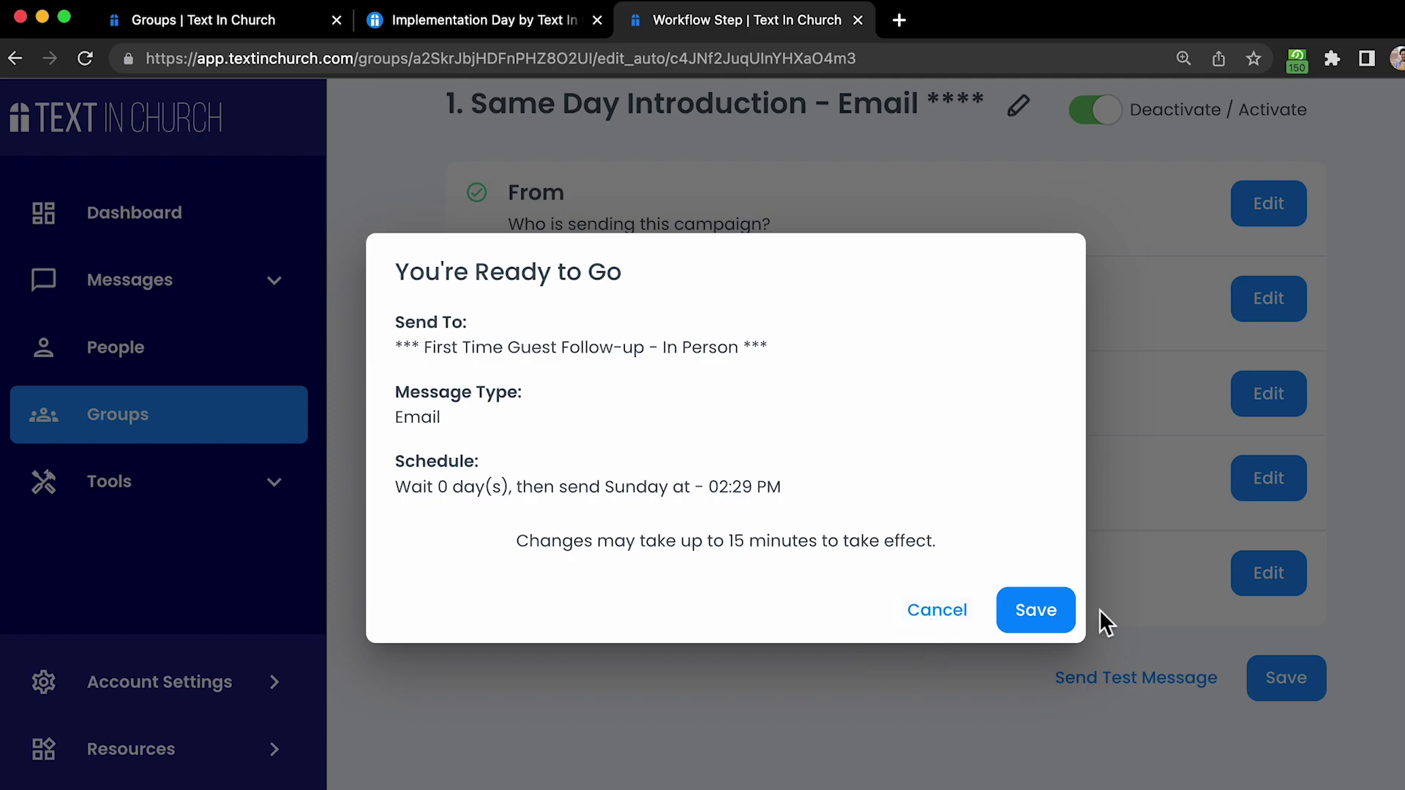
left_click(1057, 608)
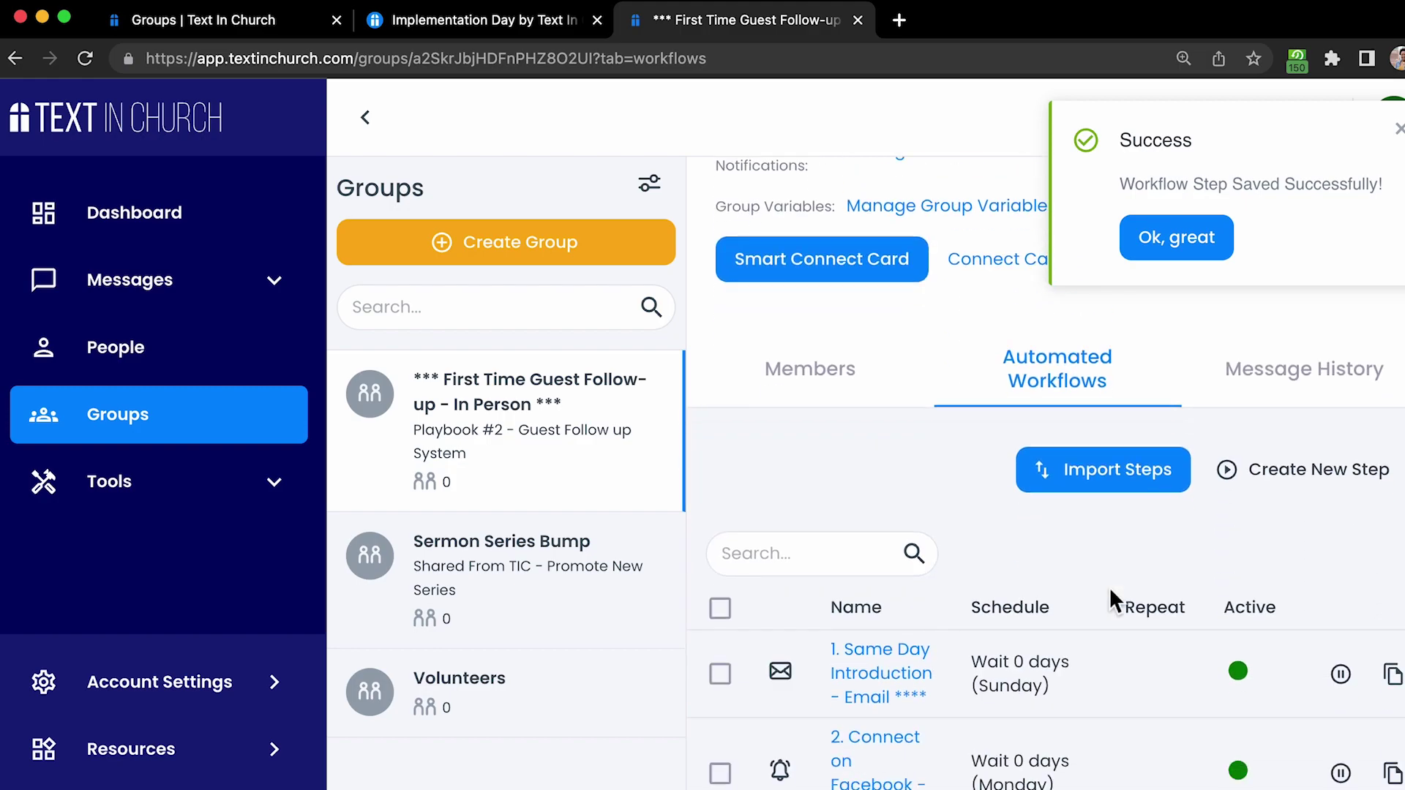
scroll(1110, 587, "down", 4)
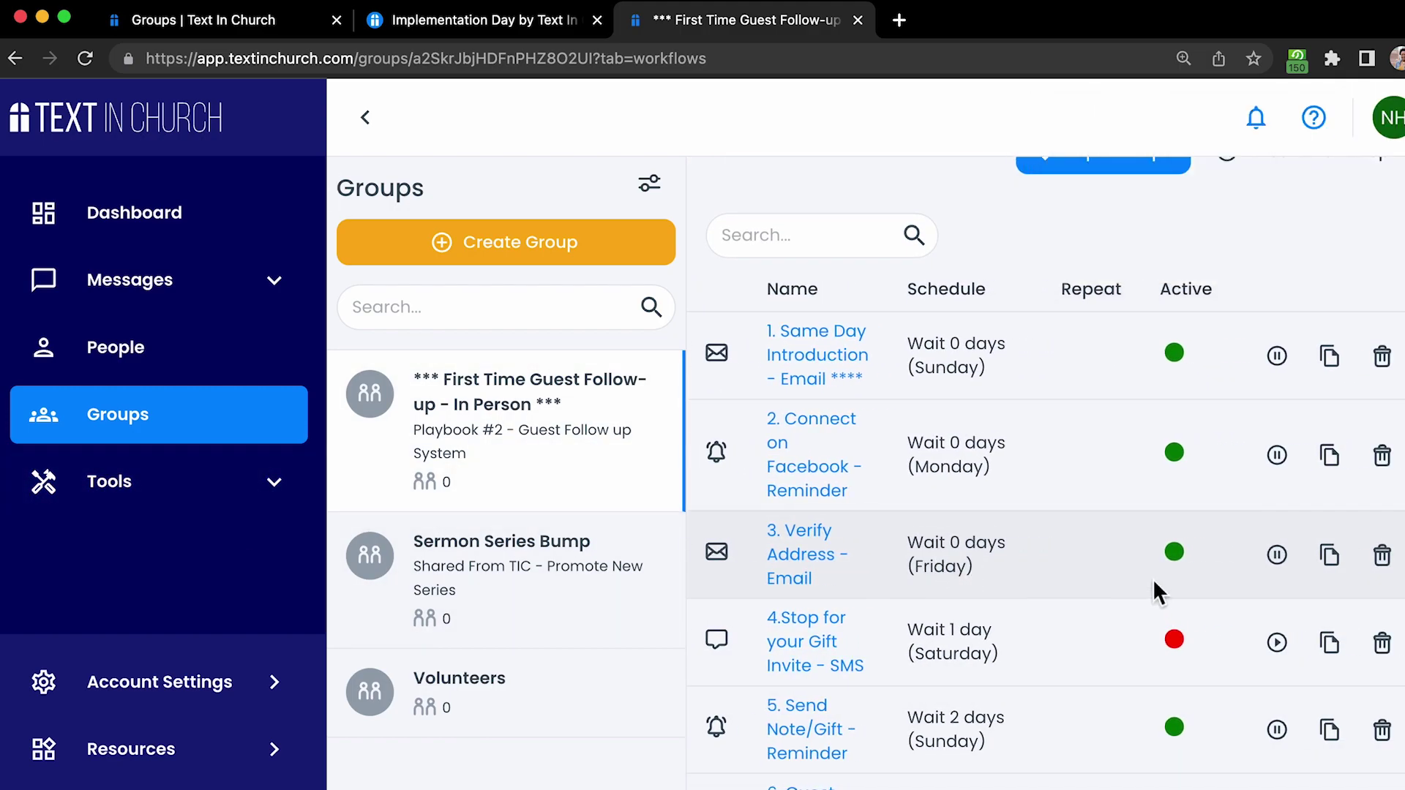
scroll(1153, 578, "down", 5)
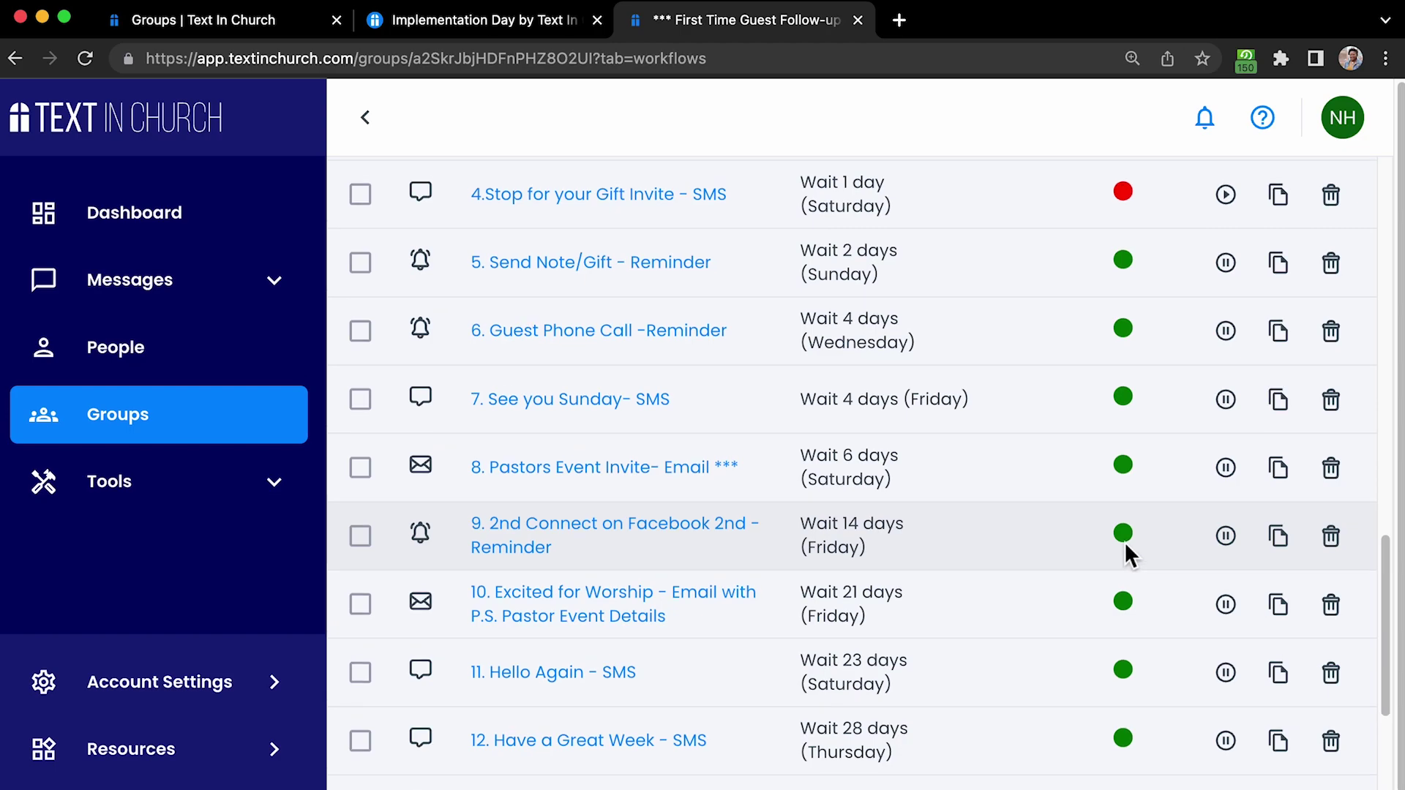
scroll(1126, 557, "up", 1)
scroll(1126, 545, "up", 10)
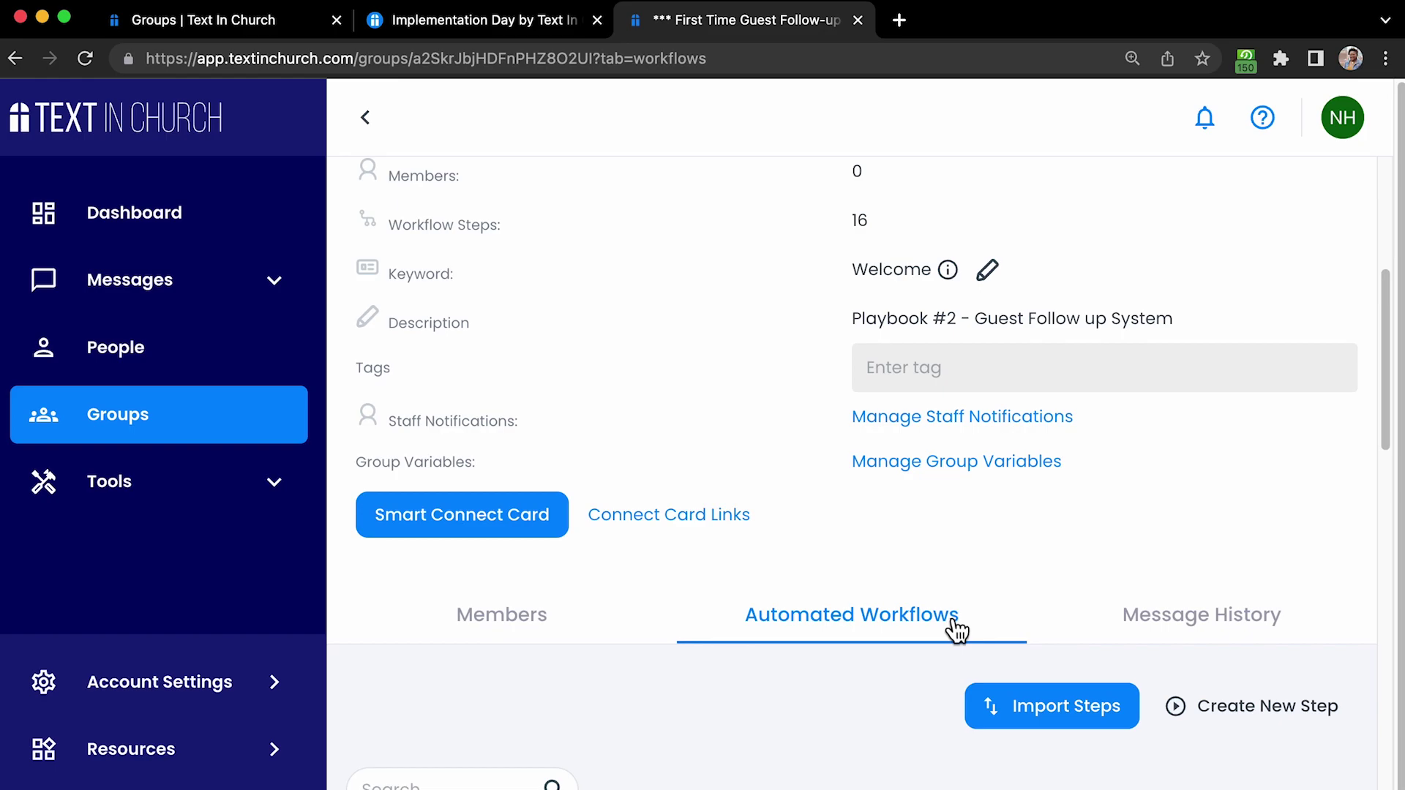
scroll(876, 653, "up", 1)
scroll(868, 636, "down", 5)
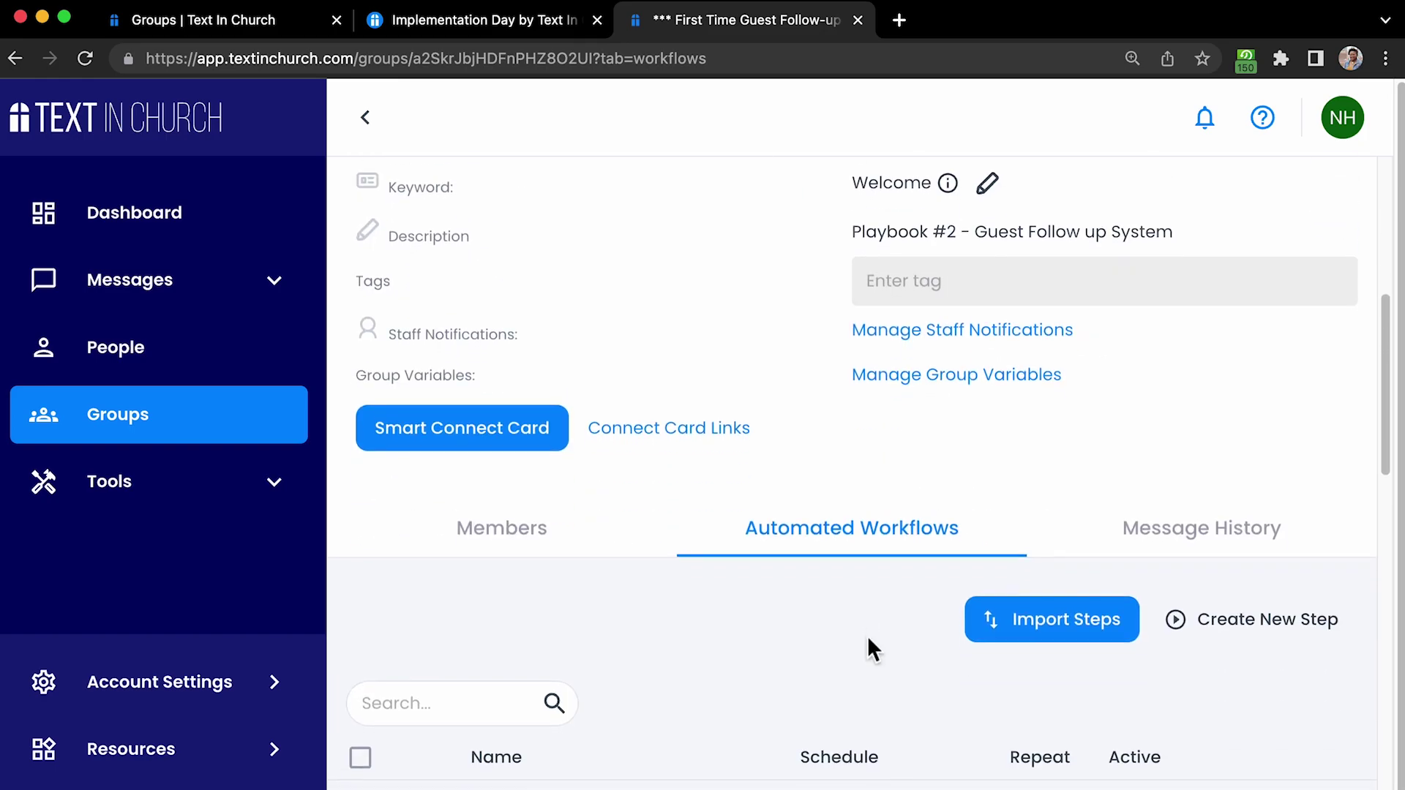
scroll(866, 634, "down", 1)
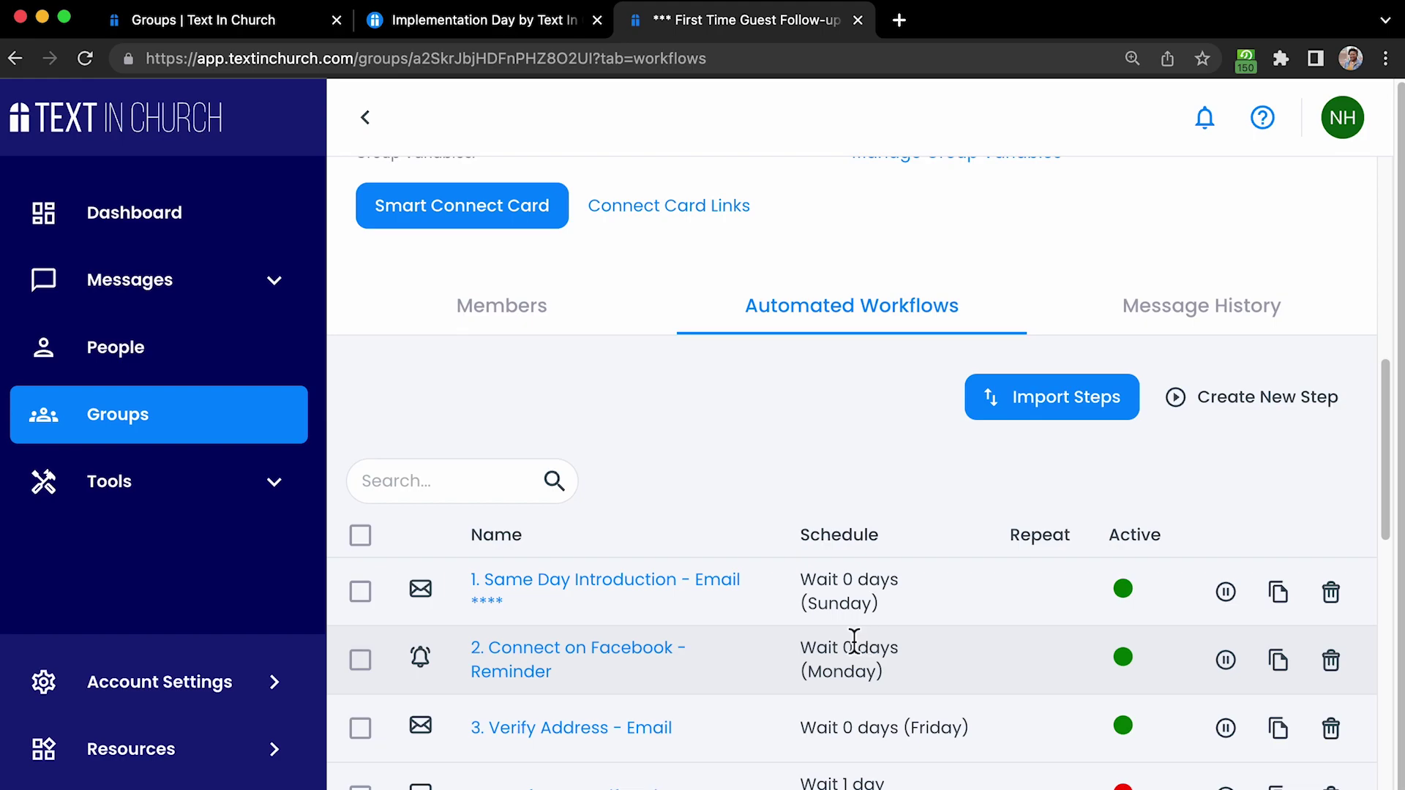
scroll(854, 640, "down", 3)
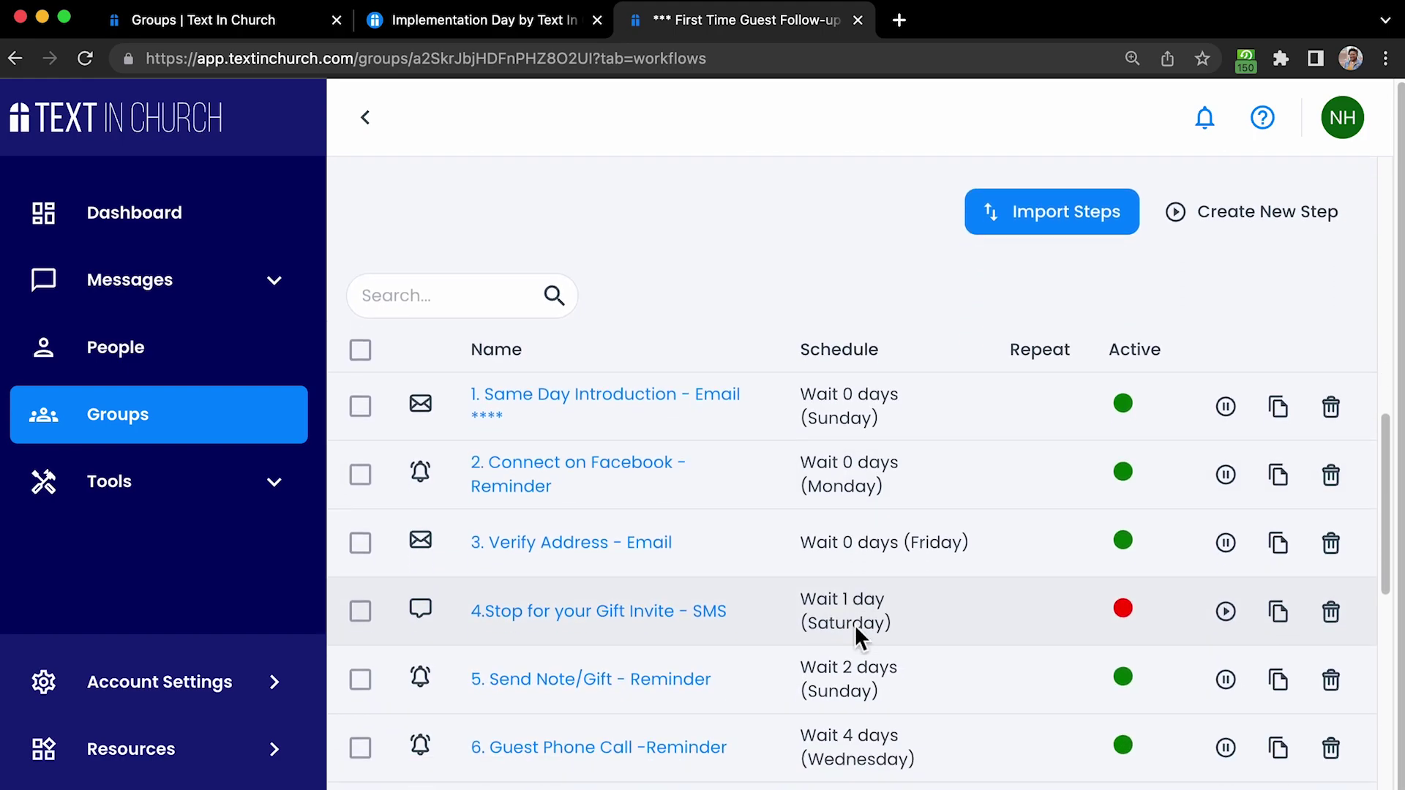
scroll(816, 639, "down", 1)
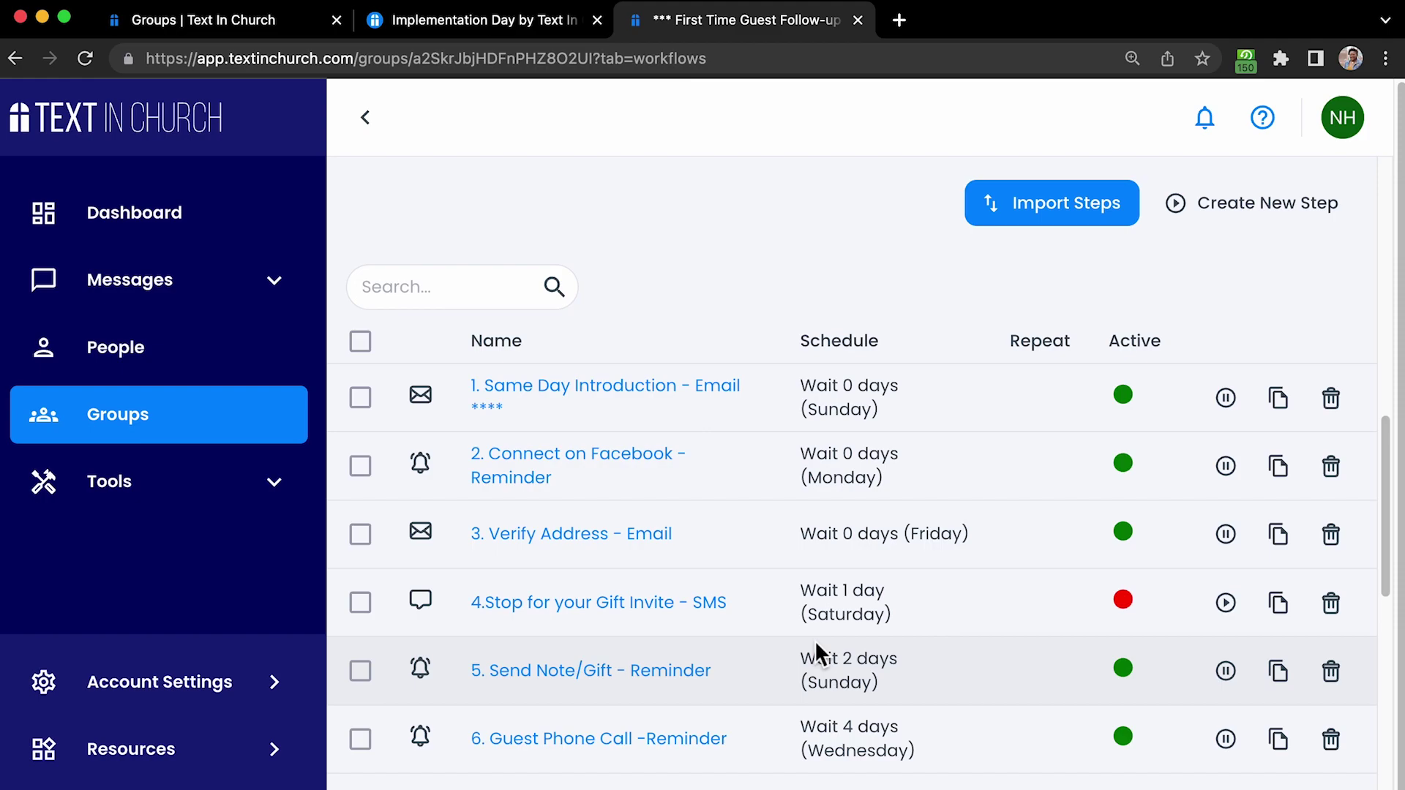